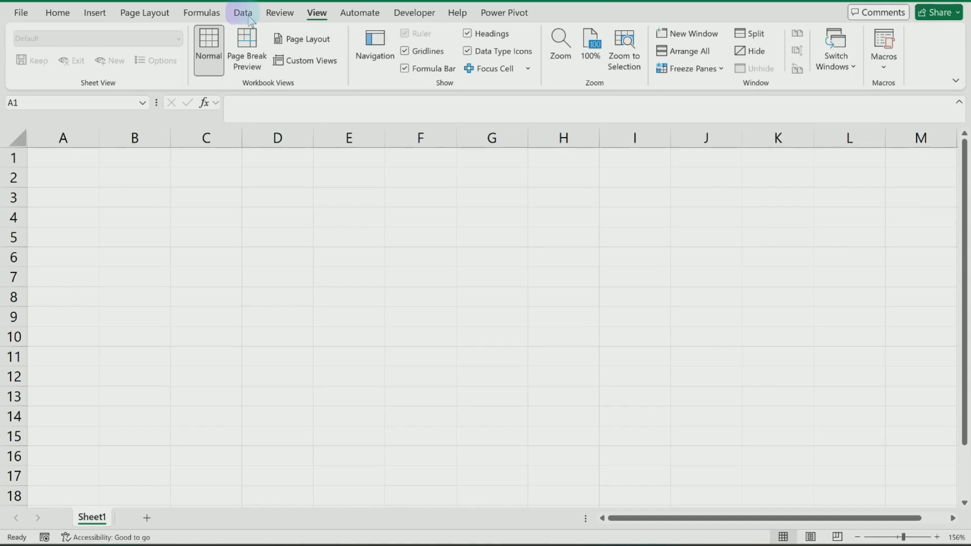
Import the text file tblSalesData_Electronics as a data source and maximize its import preview.
click(243, 14)
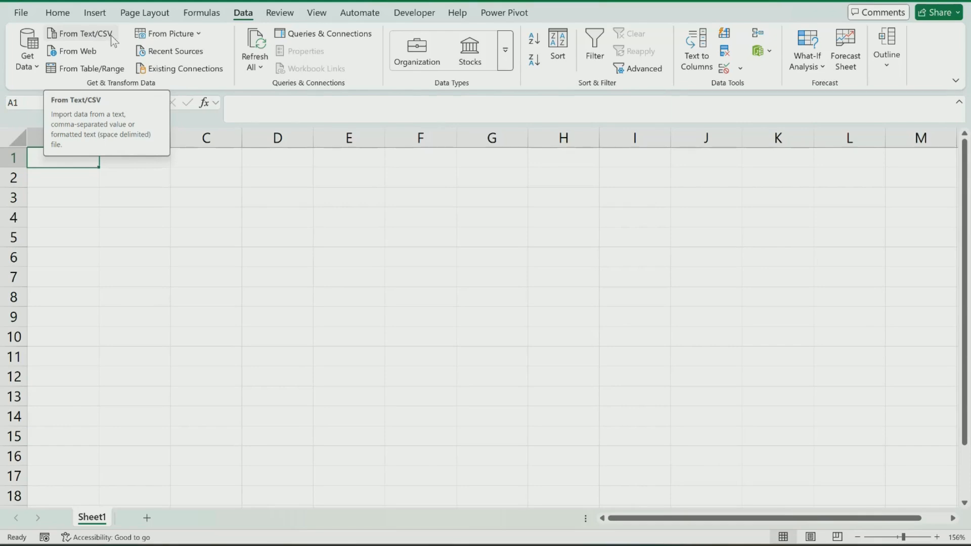
click(38, 68)
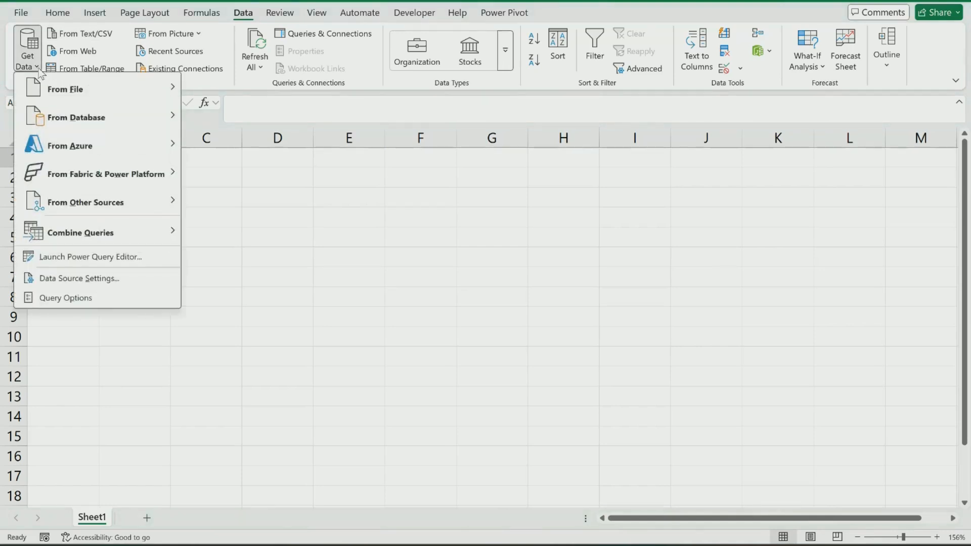
mouse_move(63, 90)
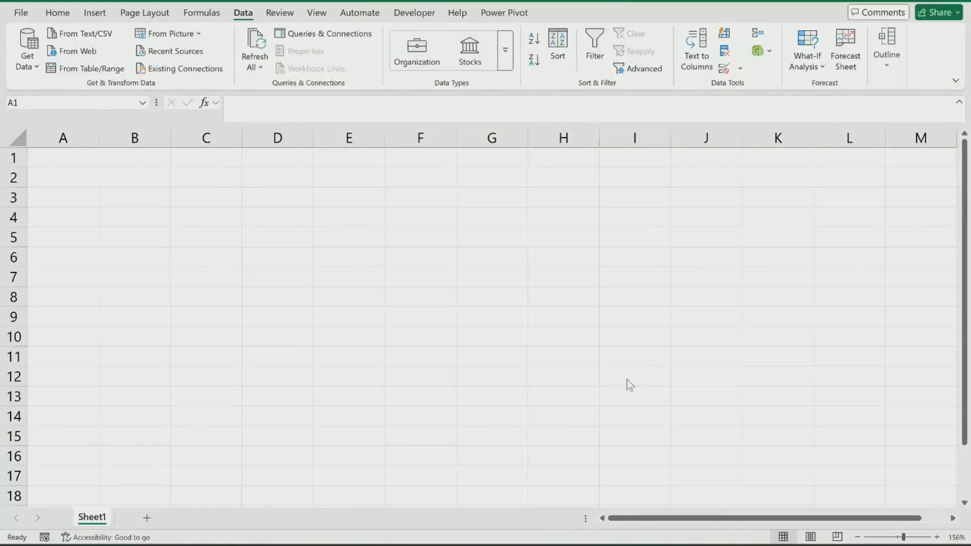
click(34, 67)
mouse_move(76, 89)
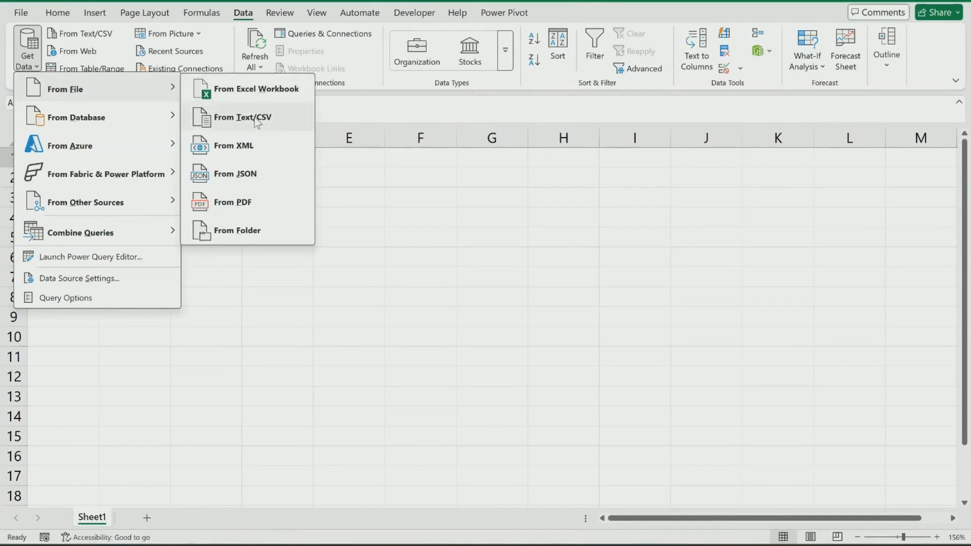
click(257, 121)
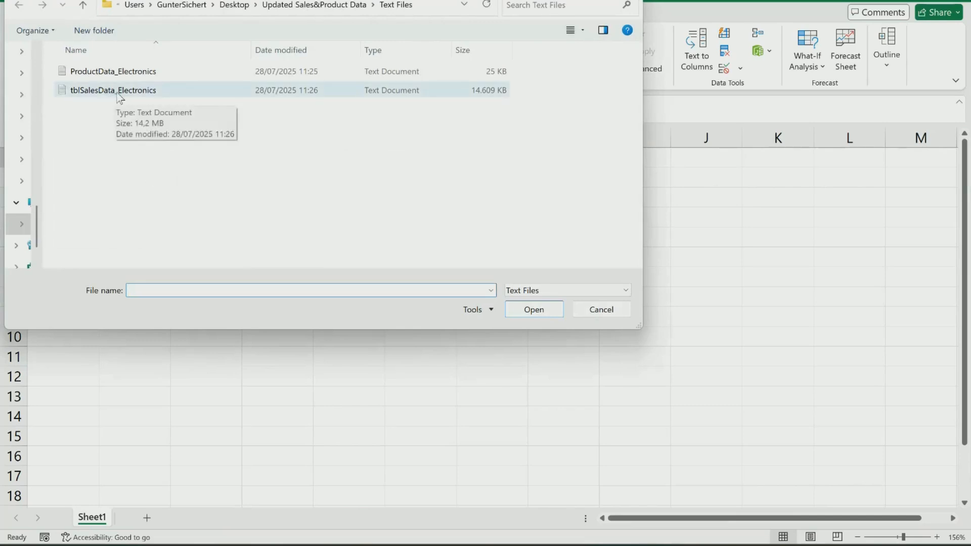
click(131, 90)
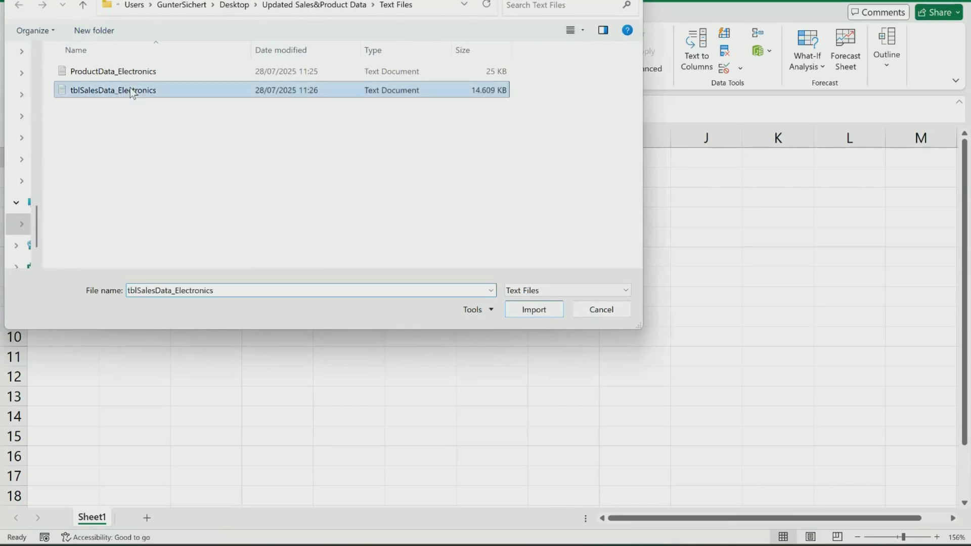
click(532, 313)
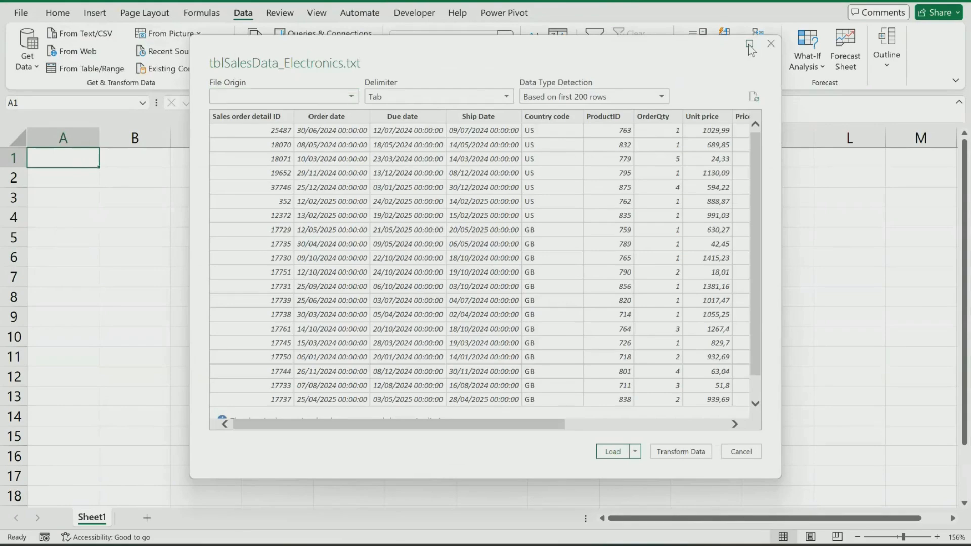
click(749, 44)
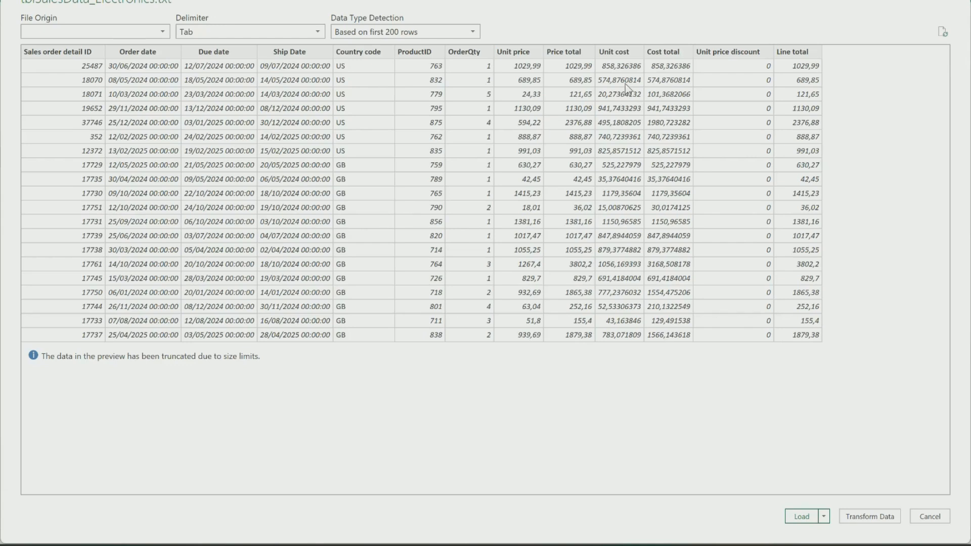
Set the file origin to 1250: Central European (Windows) and open the sales data in the Power Query Editor.
click(163, 34)
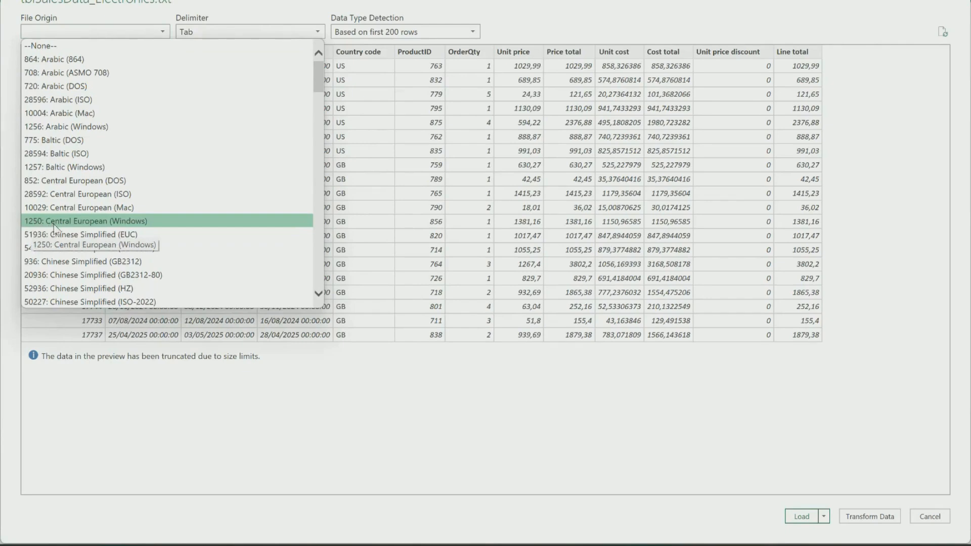
drag(317, 70, 317, 266)
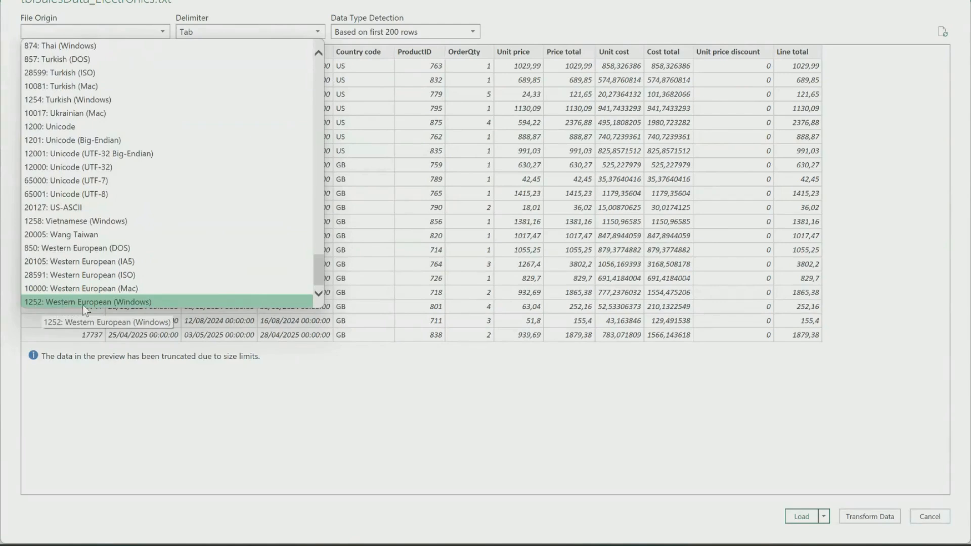
drag(319, 281, 317, 69)
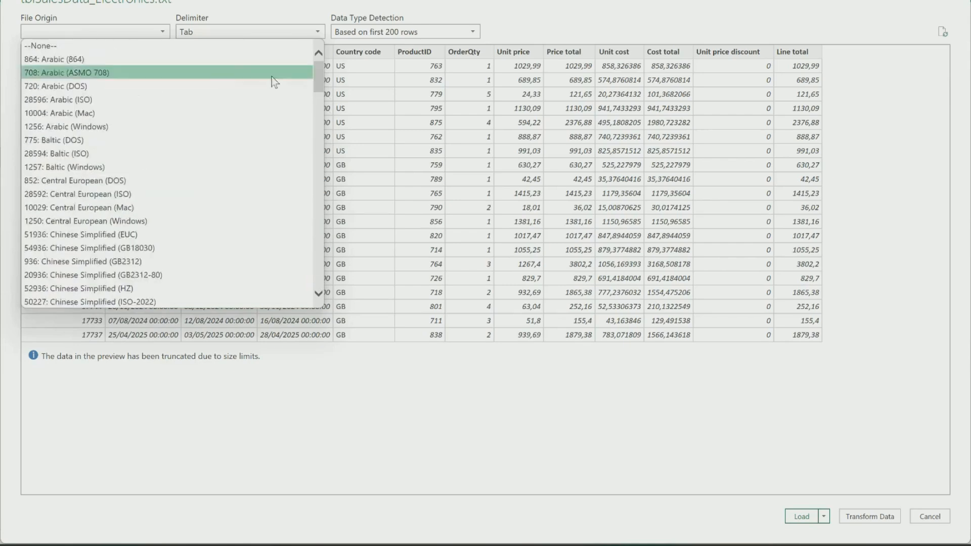
click(123, 26)
click(162, 30)
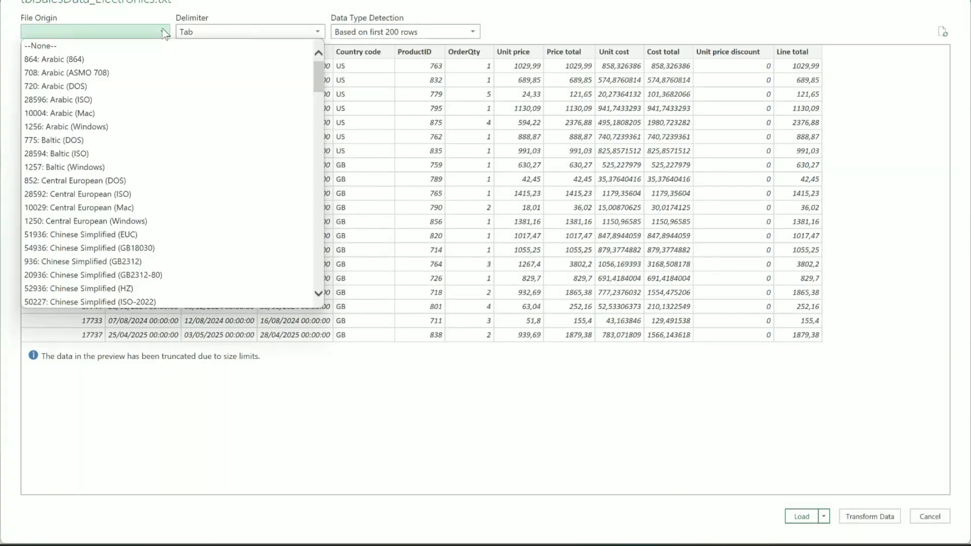
click(59, 221)
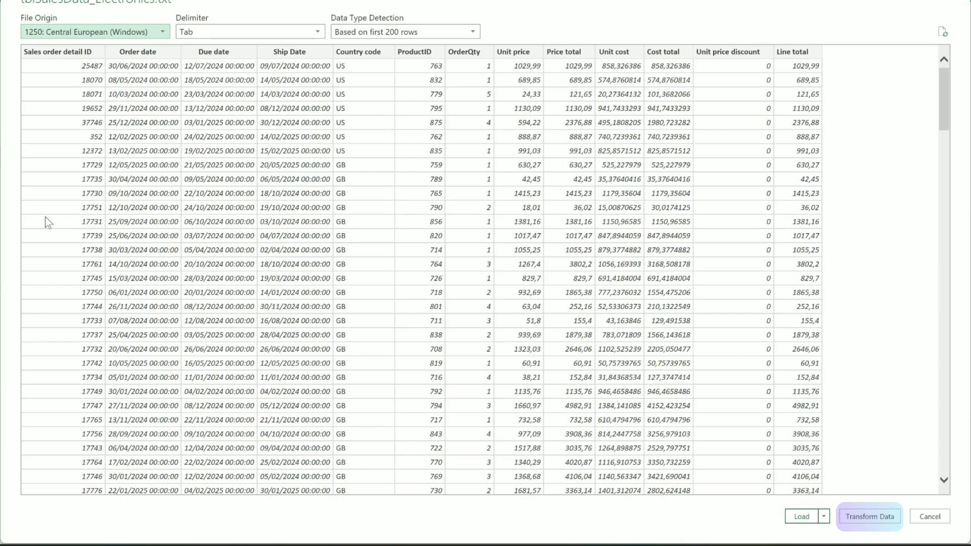
click(878, 521)
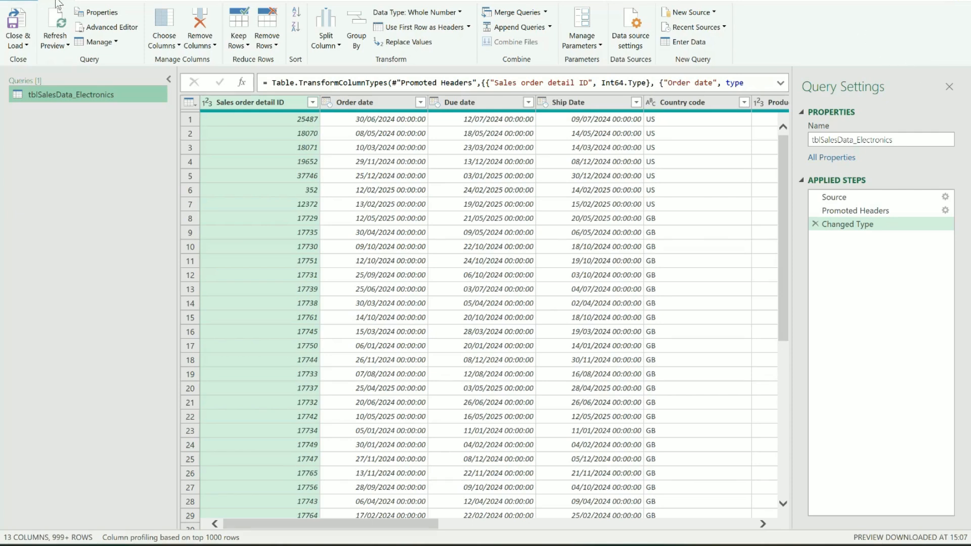
click(103, 1)
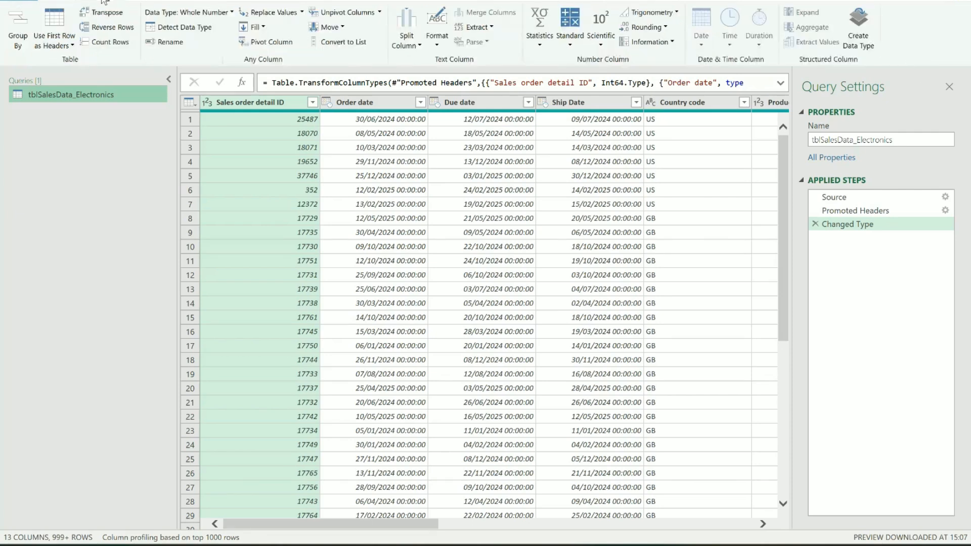
click(169, 1)
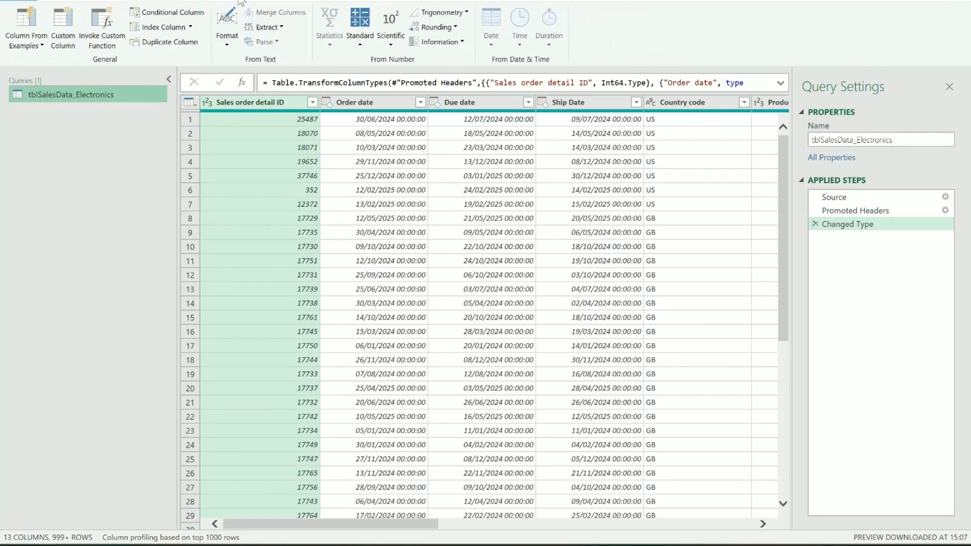
click(198, 1)
click(66, 1)
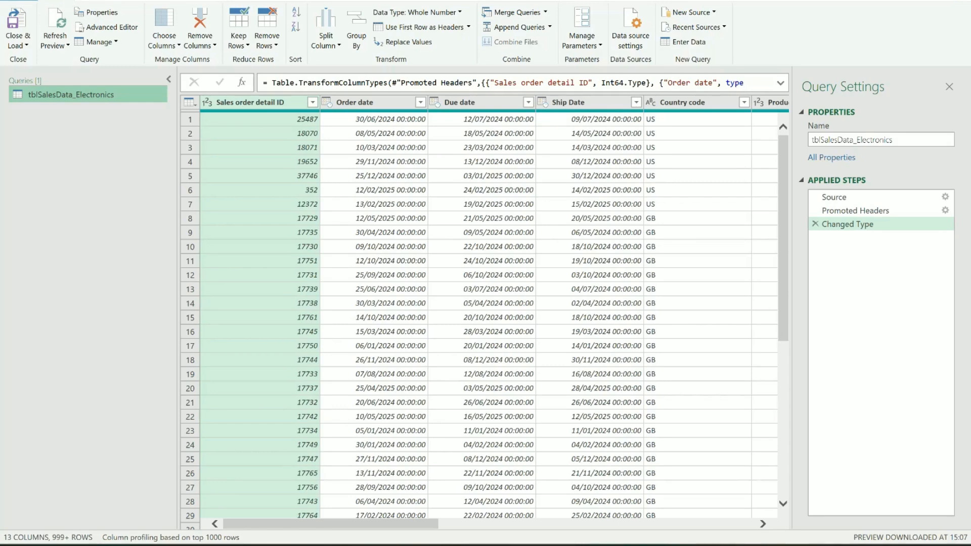
click(107, 3)
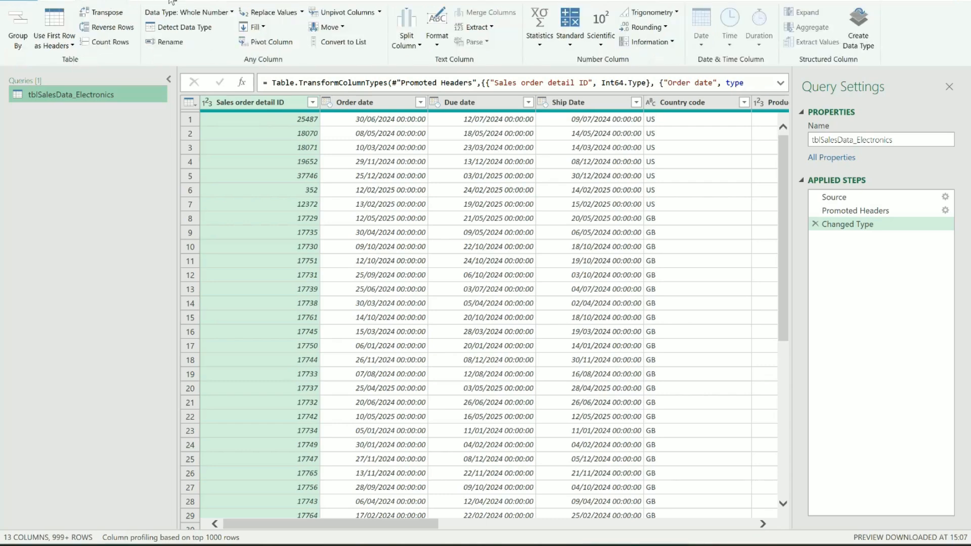
click(63, 3)
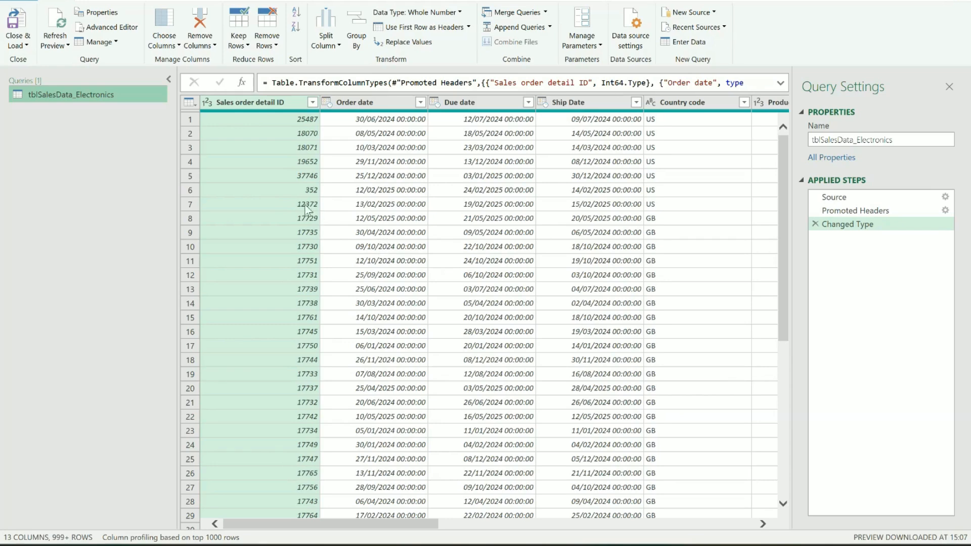
Examine the data types of the query's columns from Order date through Line total.
click(333, 108)
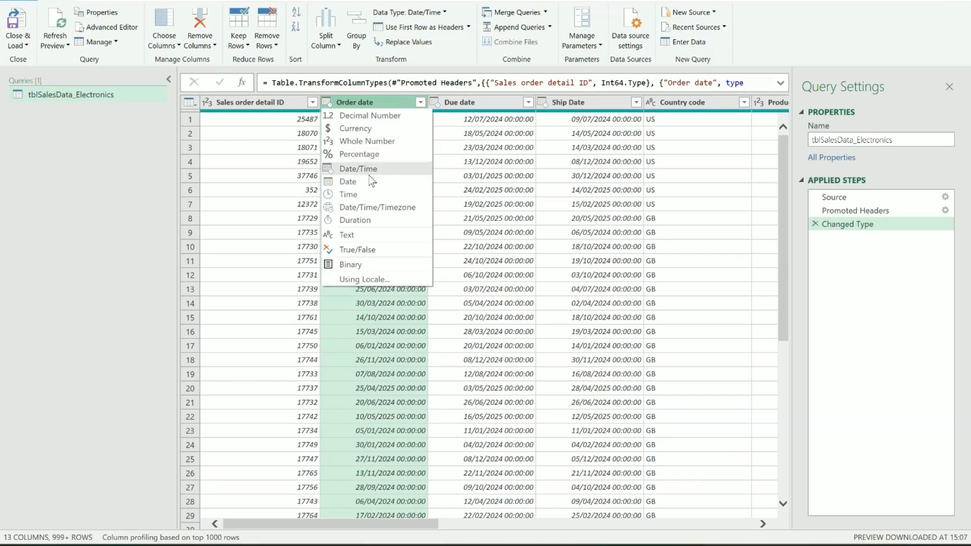
click(256, 119)
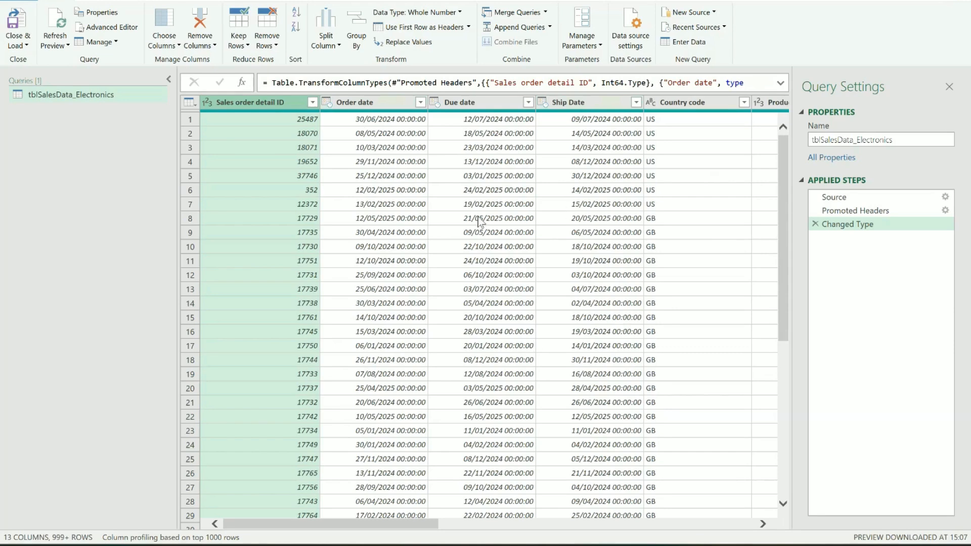
drag(409, 524, 518, 528)
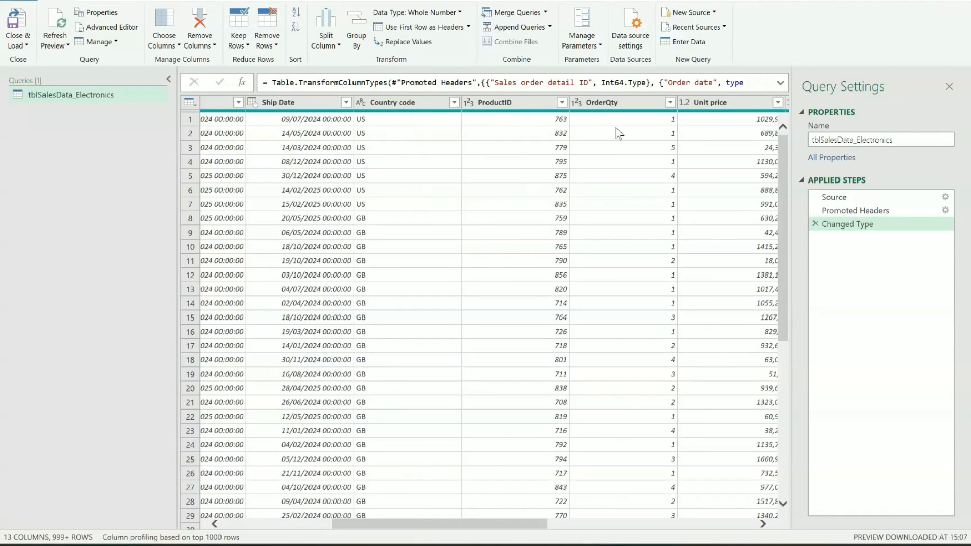
drag(488, 533, 555, 525)
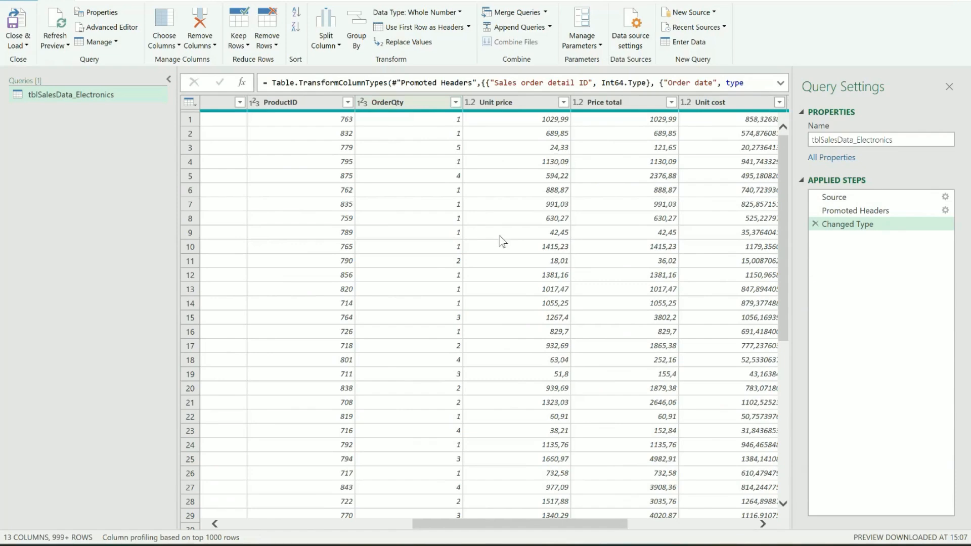
drag(490, 526, 564, 526)
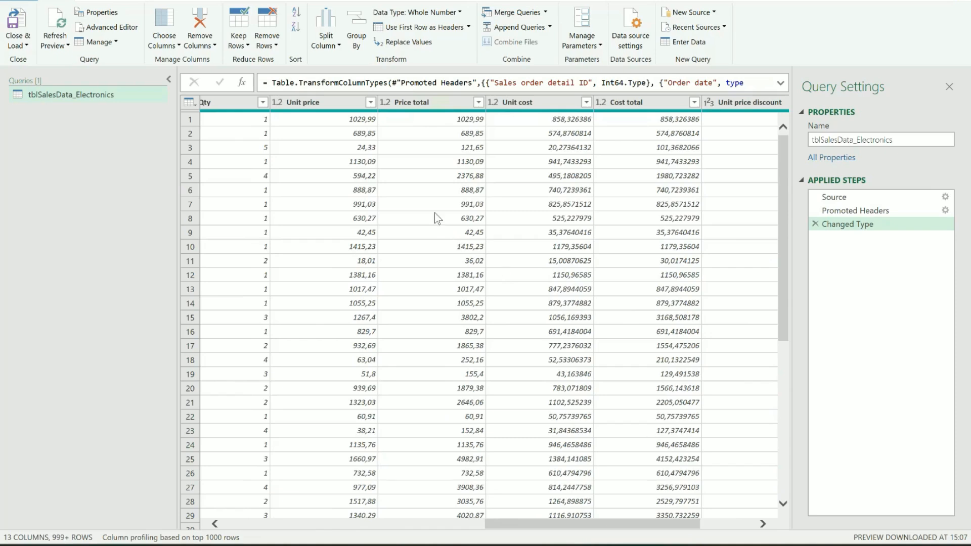
drag(673, 526, 754, 526)
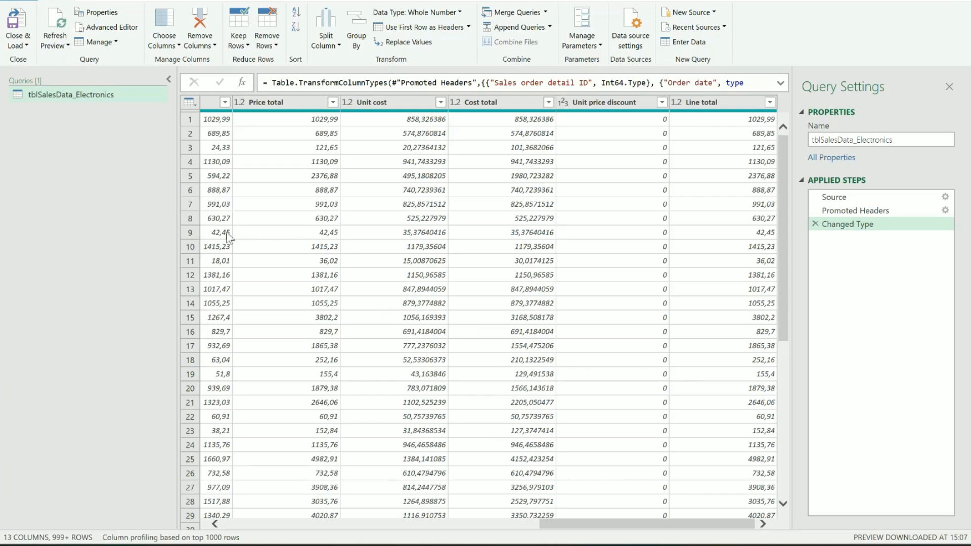
Load the query as a table into the existing worksheet at cell A1.
click(29, 46)
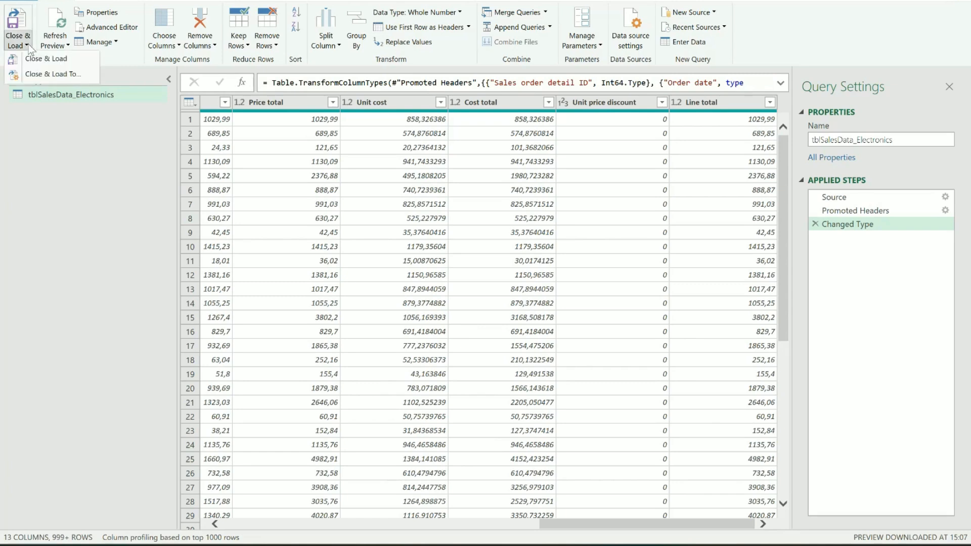
click(70, 76)
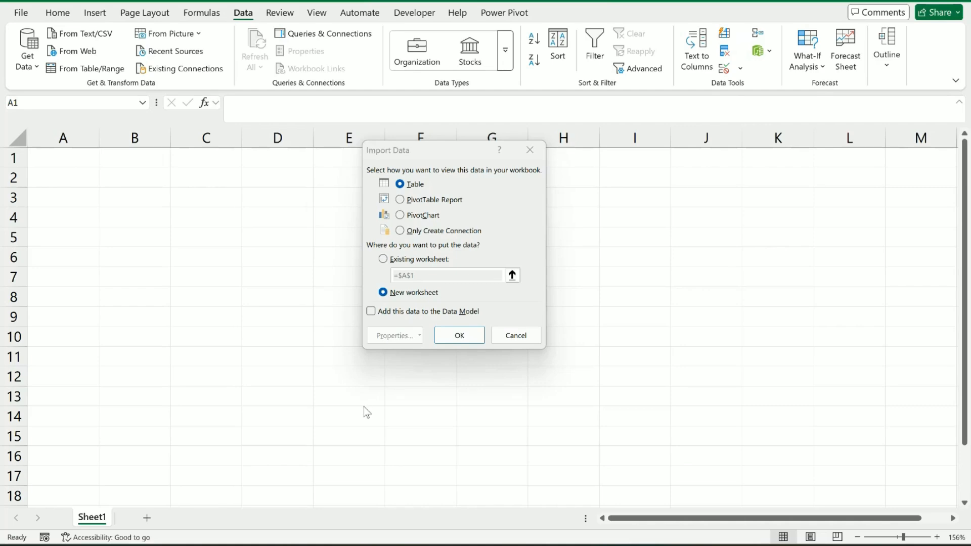
click(383, 259)
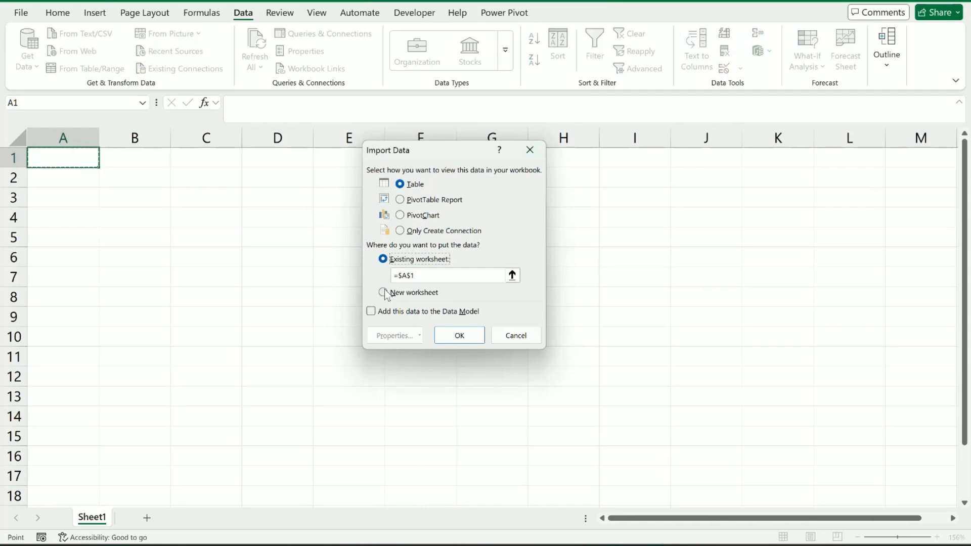
click(469, 338)
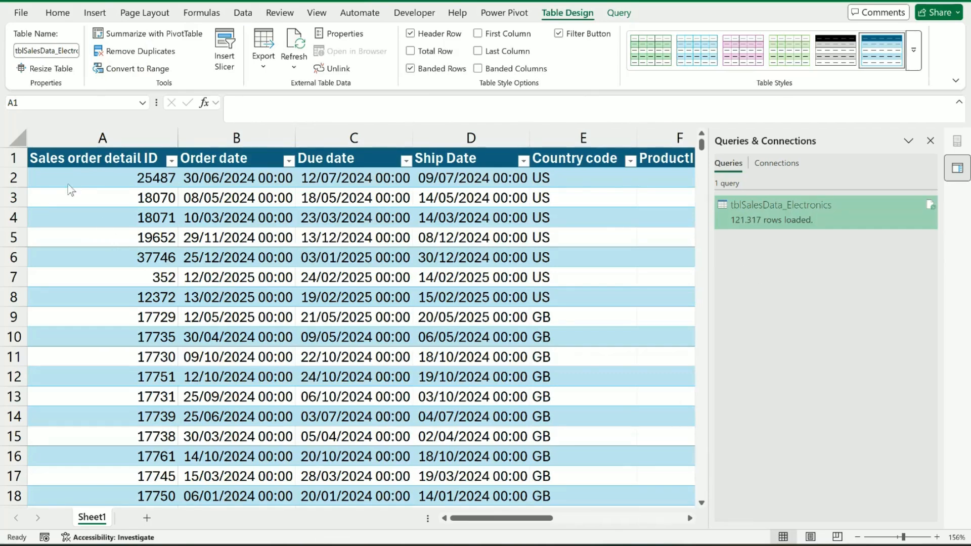
Select the whole tblSalesData_Electronics table in the worksheet by its name.
drag(65, 217, 125, 217)
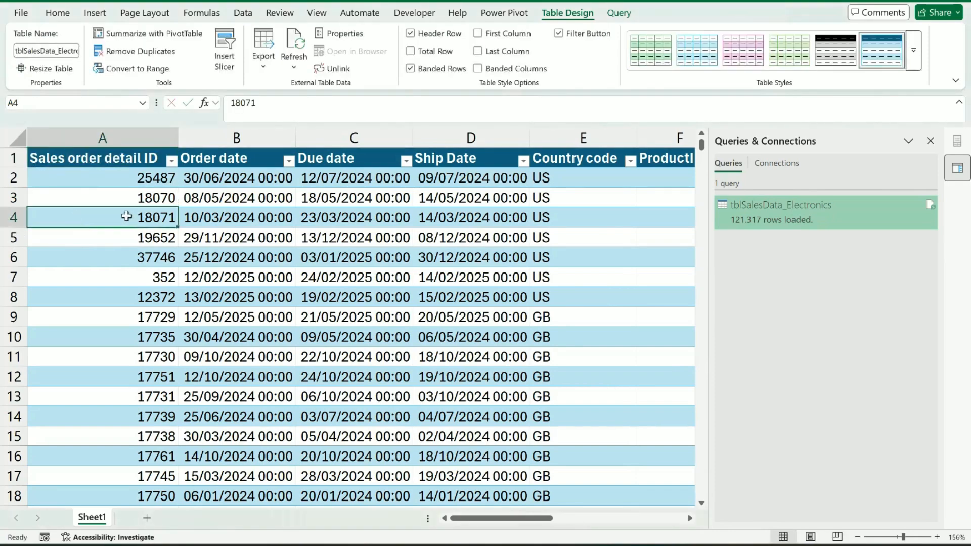
click(142, 104)
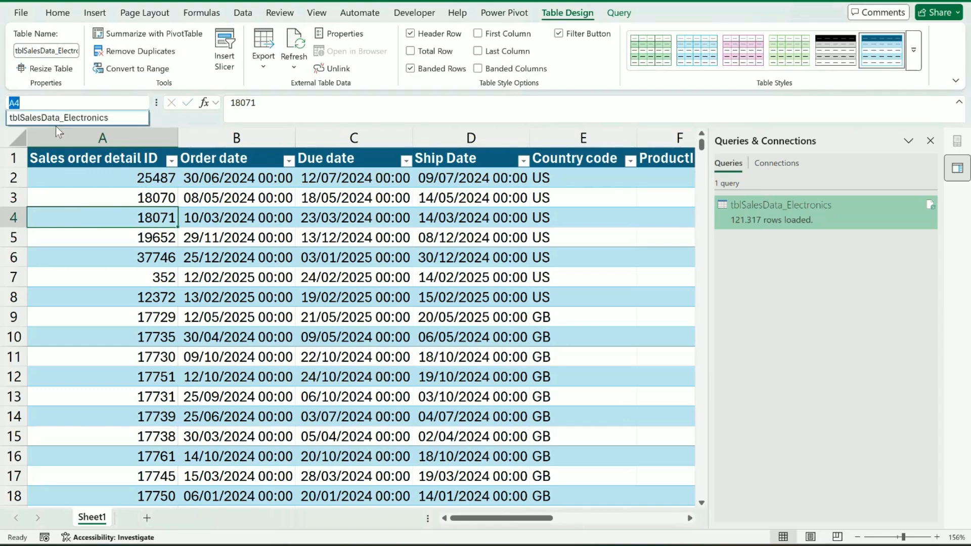
click(104, 120)
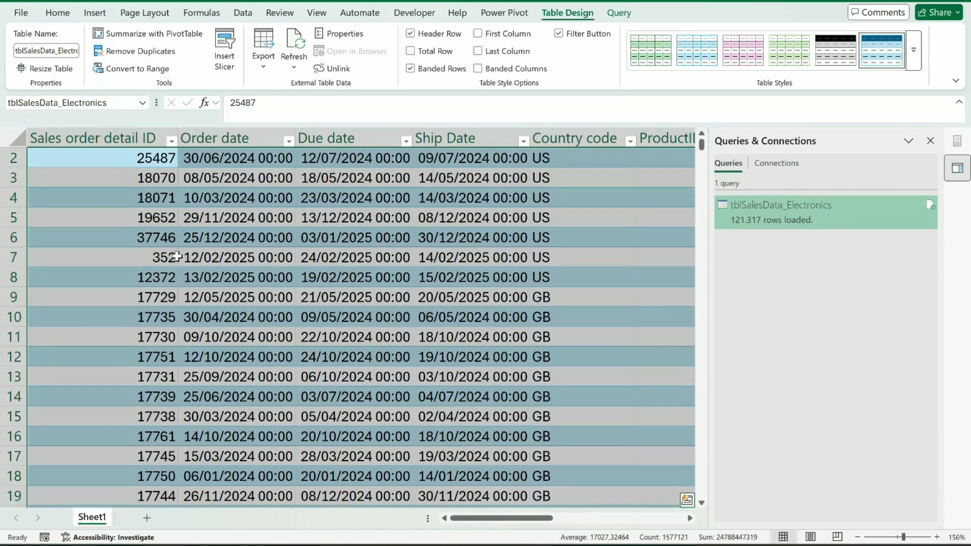
scroll(187, 256, up, 1)
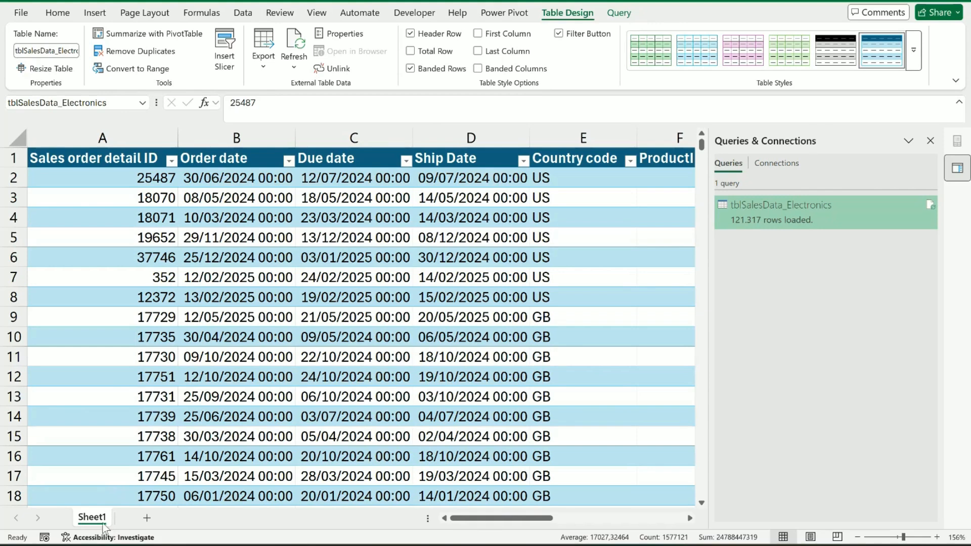
Add a new worksheet to the workbook and return to Sheet1.
click(147, 518)
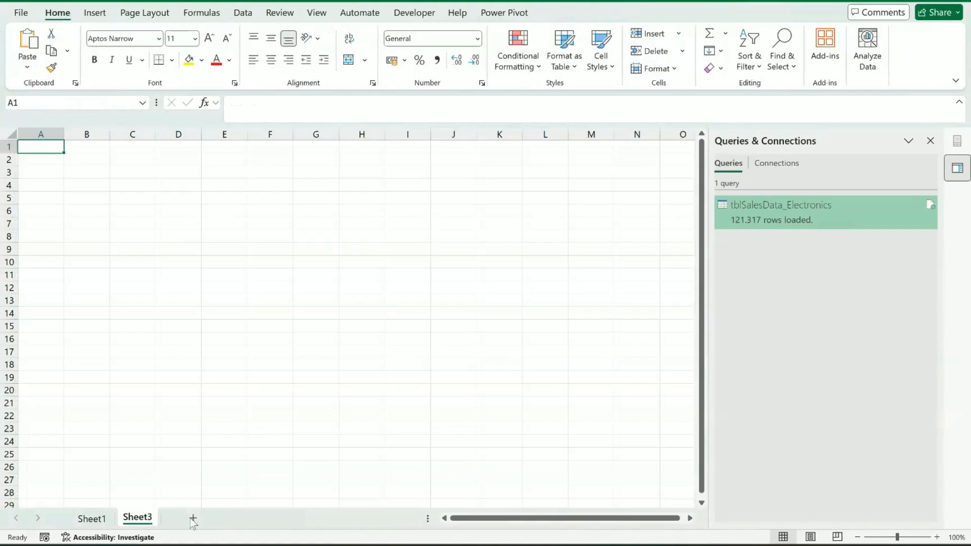
click(94, 519)
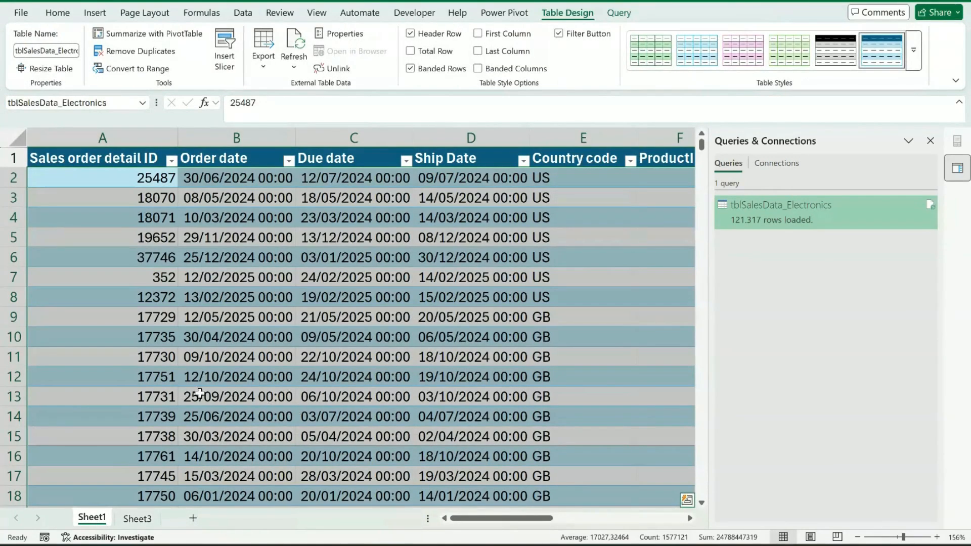
Delete Sheet1, which holds the loaded sales table, and confirm its permanent removal.
right_click(101, 522)
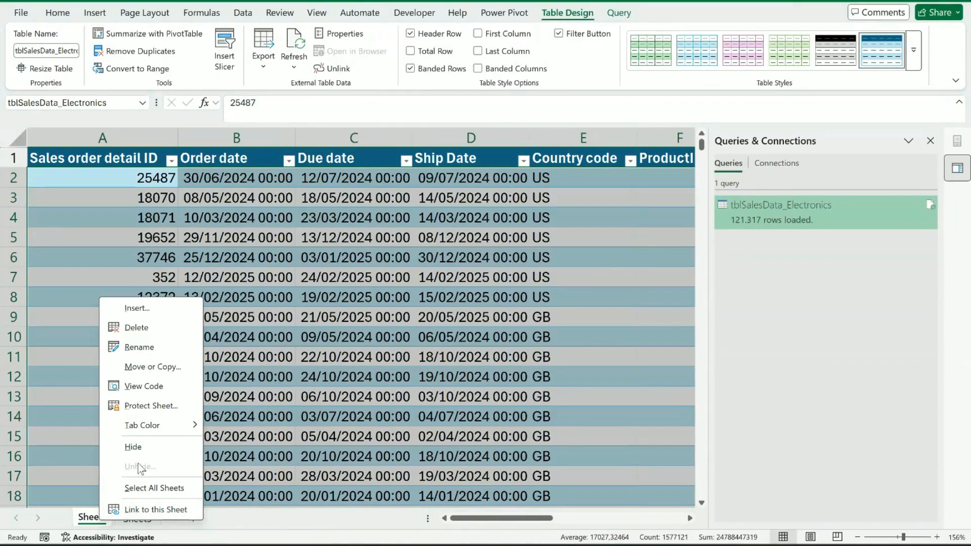
click(144, 330)
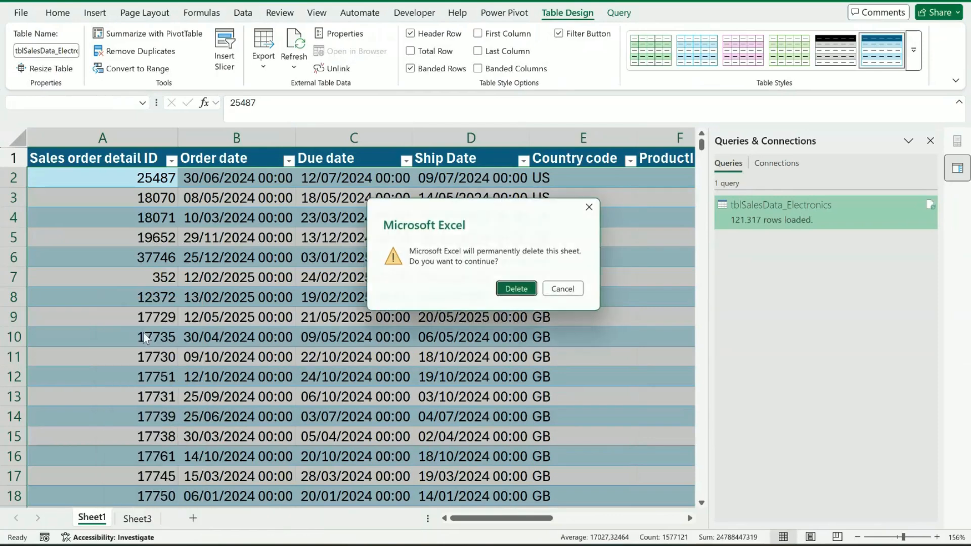
click(520, 292)
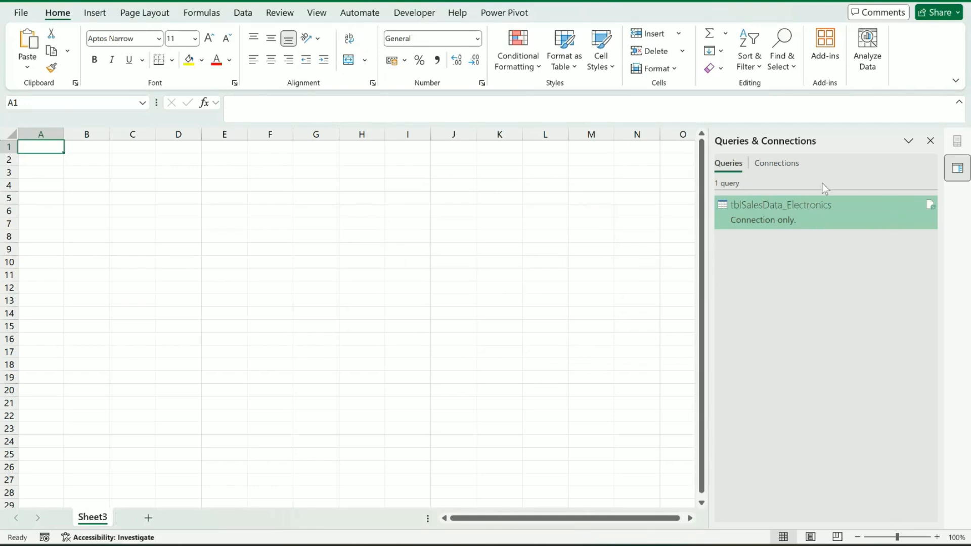
Change the tblSalesData_Electronics query's load settings to keep it connection-only and add its data to the Data Model.
mouse_move(761, 212)
click(842, 309)
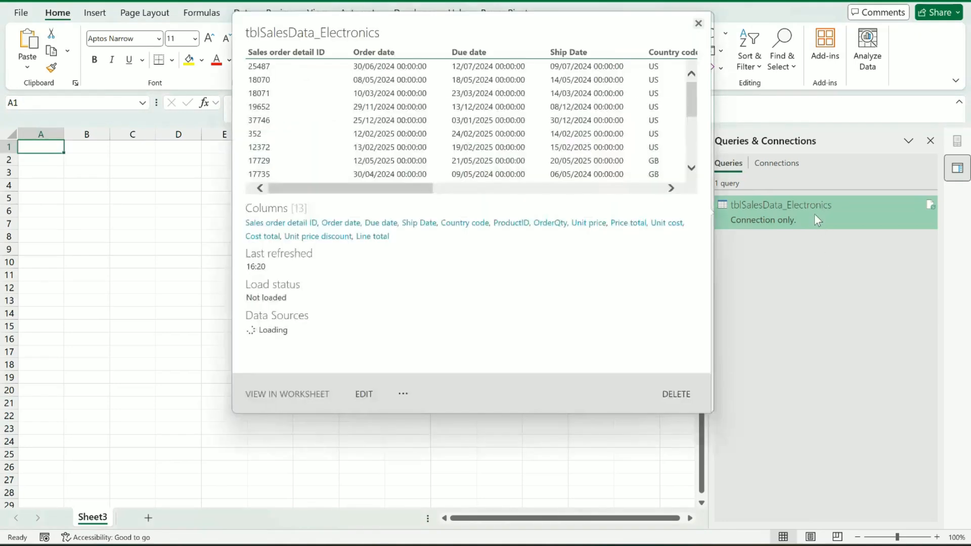
right_click(814, 214)
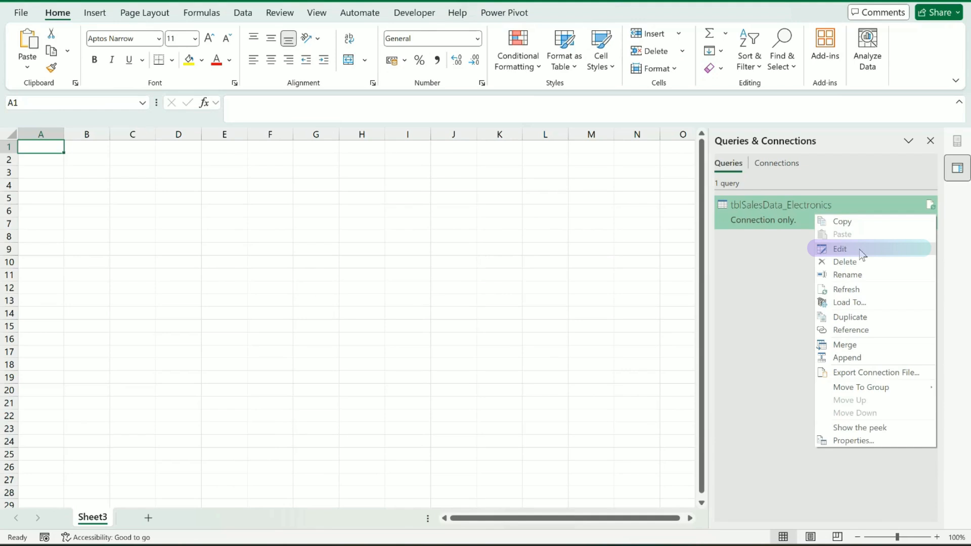
click(874, 306)
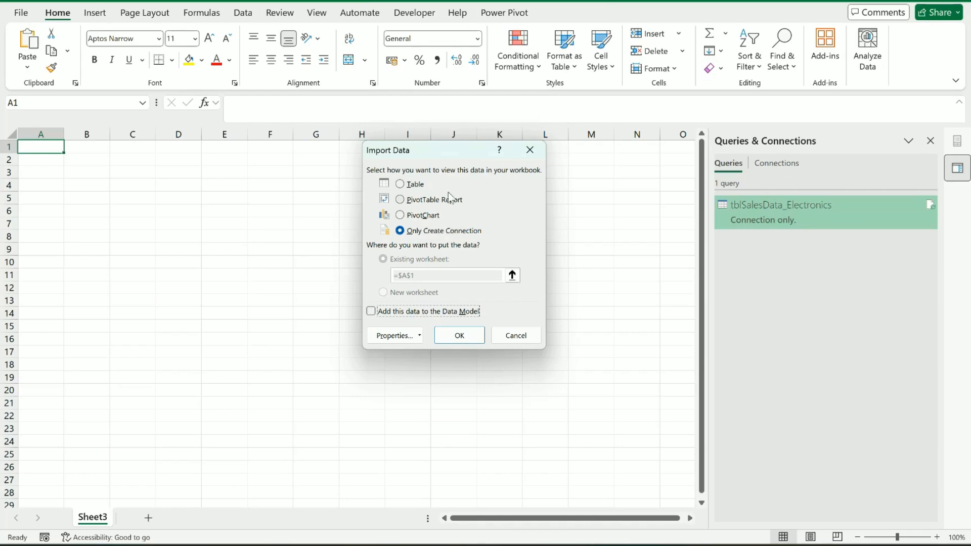
click(374, 312)
click(461, 338)
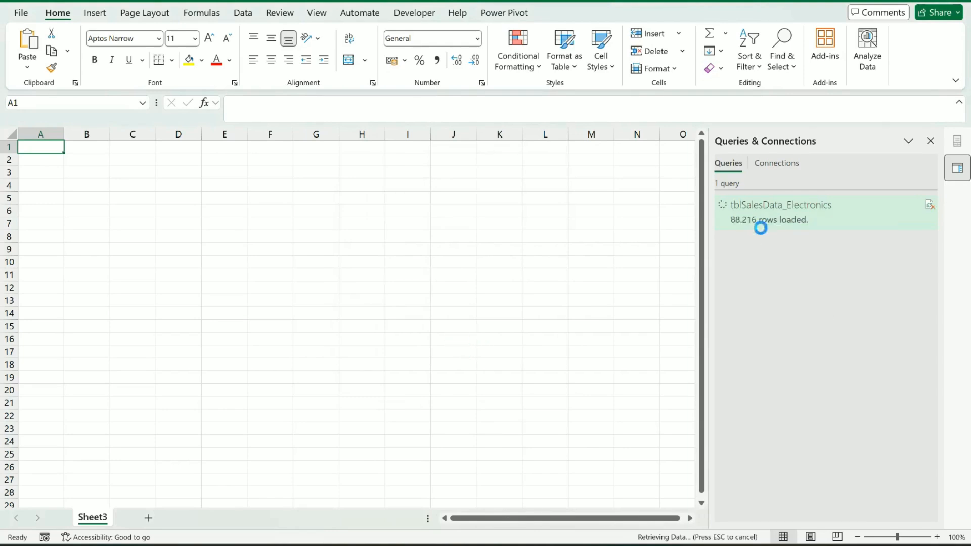
Open the Power Pivot Data Model to check the loaded sales table.
mouse_move(763, 234)
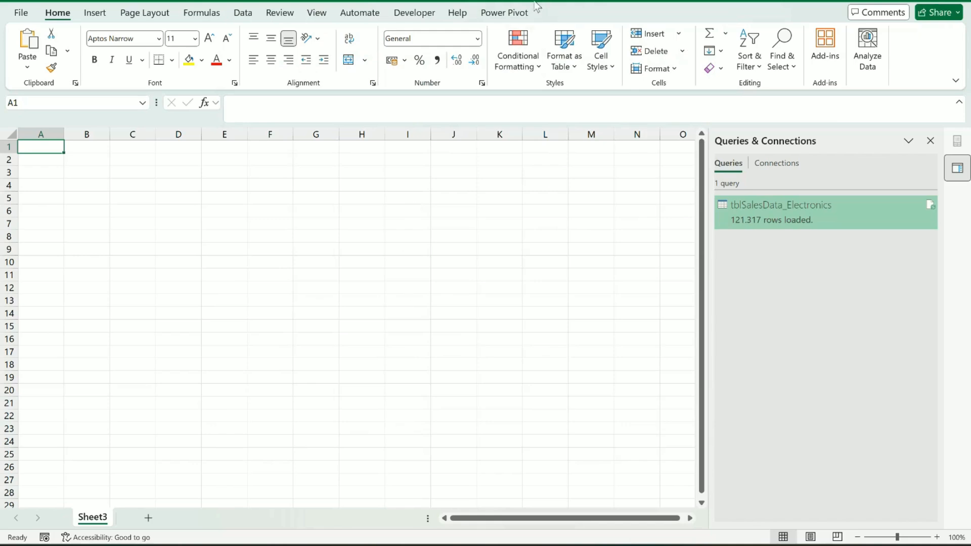
click(508, 13)
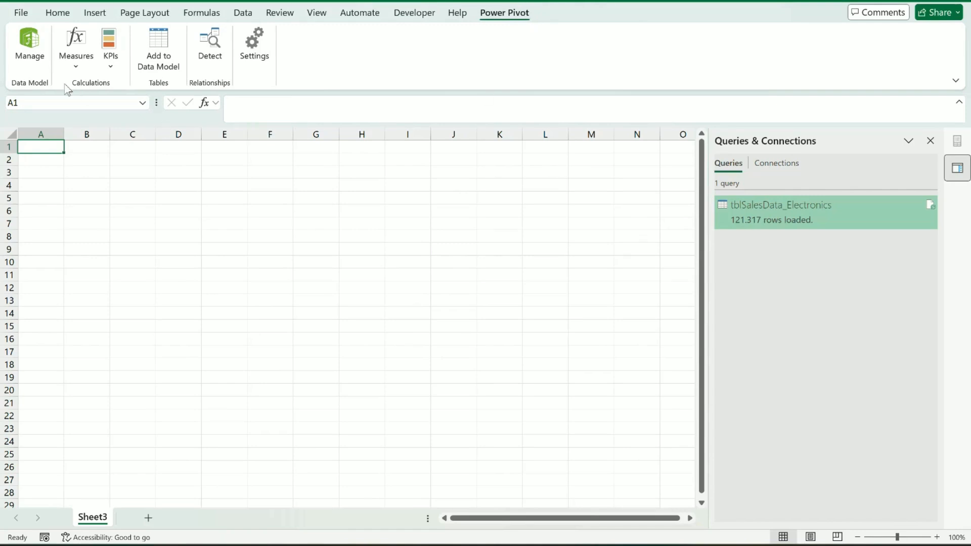
click(29, 45)
Import the ProductData_Electronics text file from the Text Files folder into the import preview.
click(243, 13)
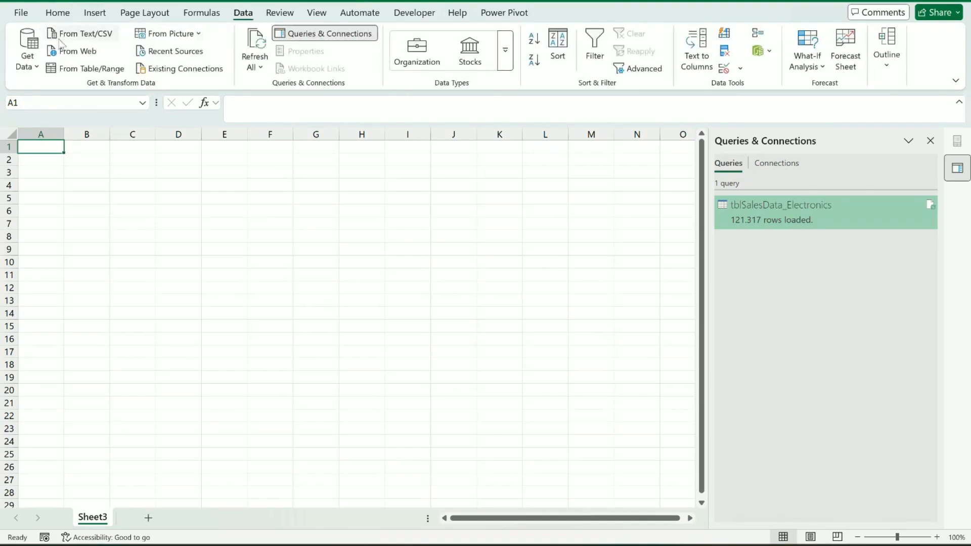
click(90, 35)
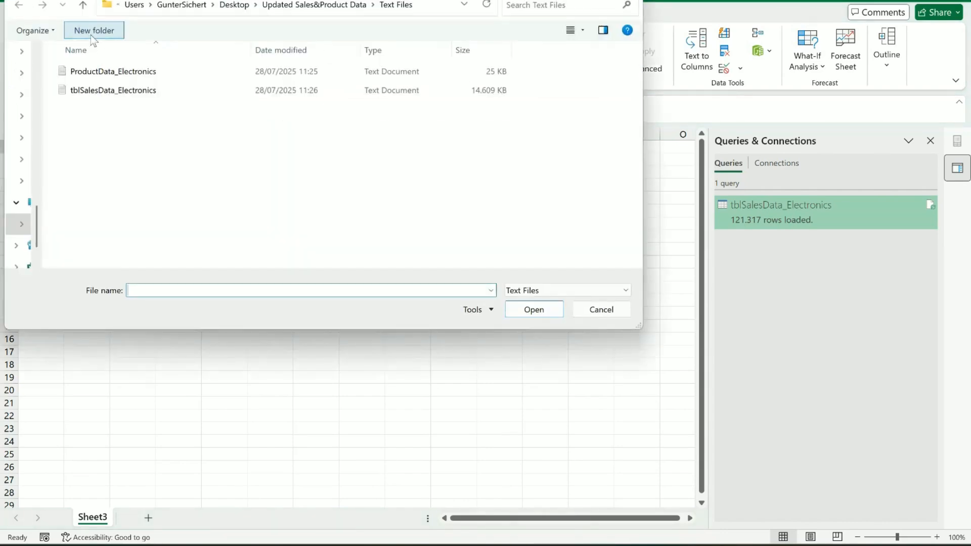
click(99, 72)
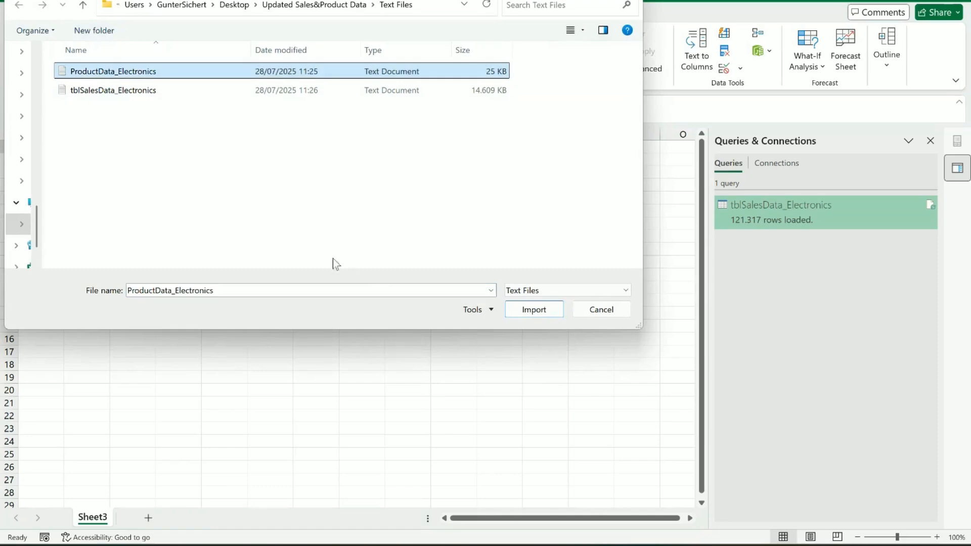
click(536, 313)
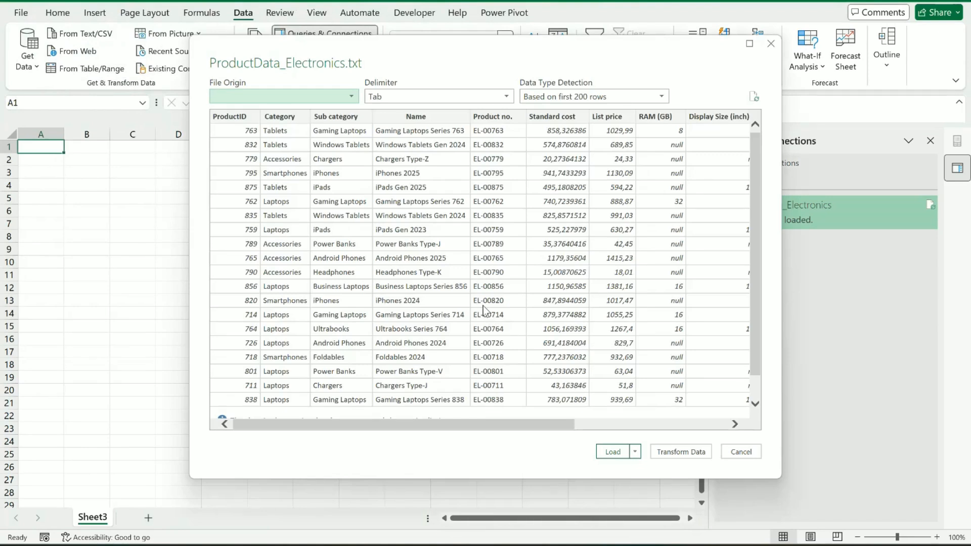
Set the product file's origin to 1250: Central European (Windows) and open the data for transformation in Power Query.
click(749, 44)
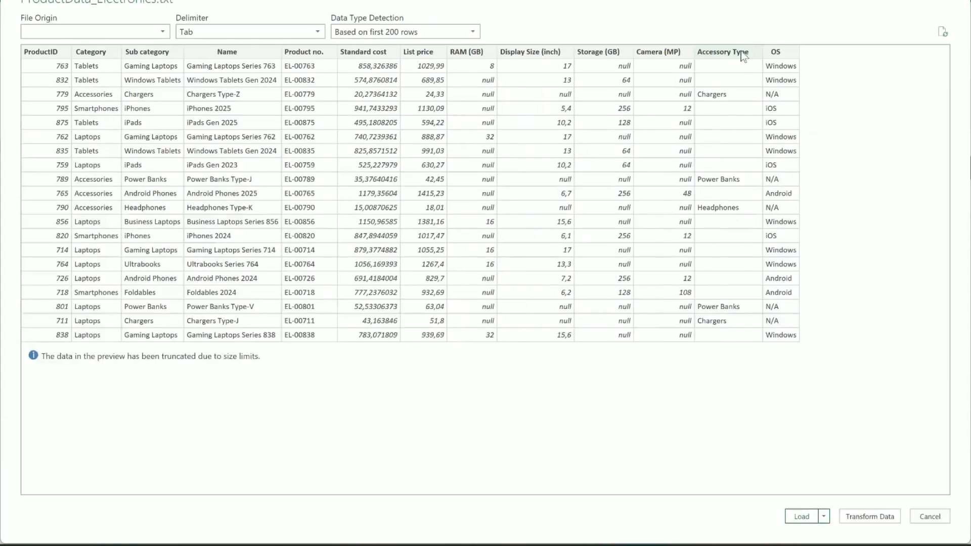
click(163, 31)
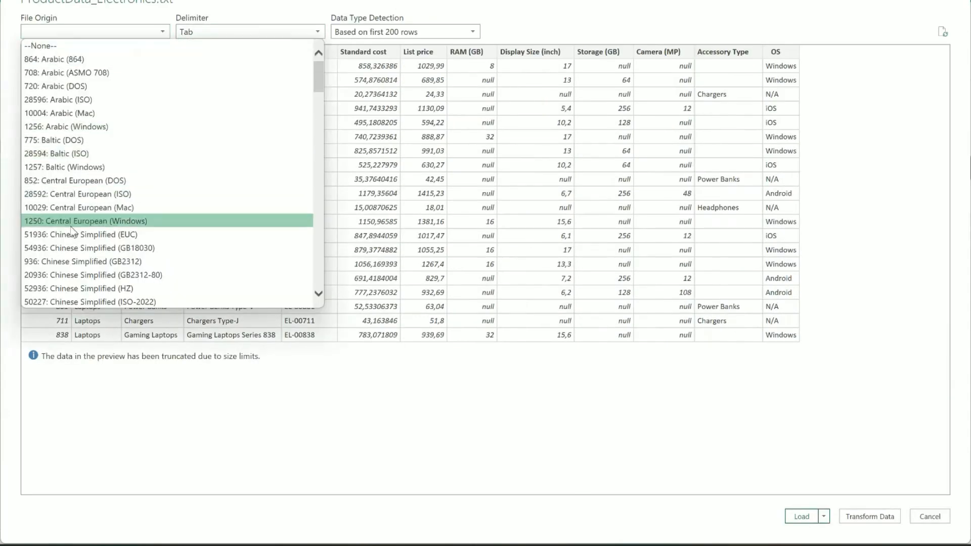
click(87, 221)
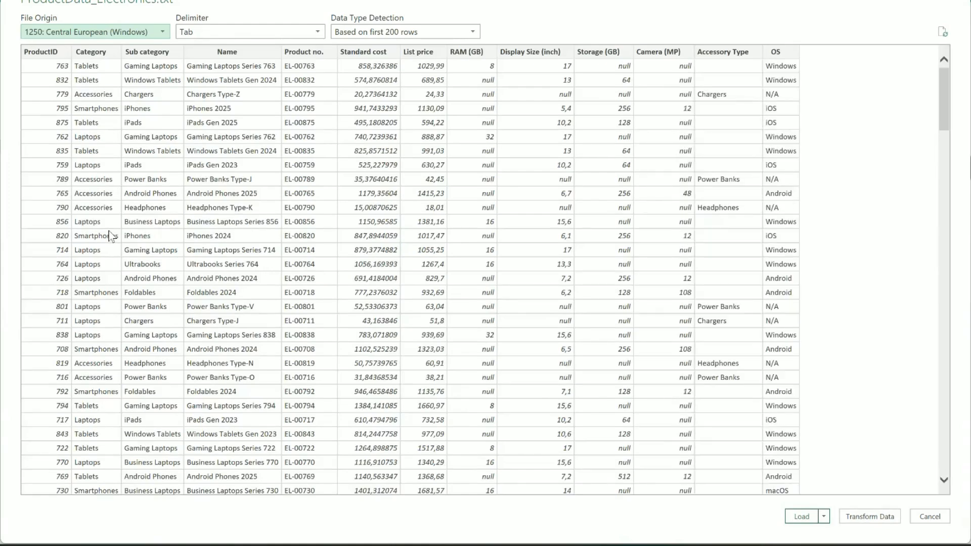
click(859, 517)
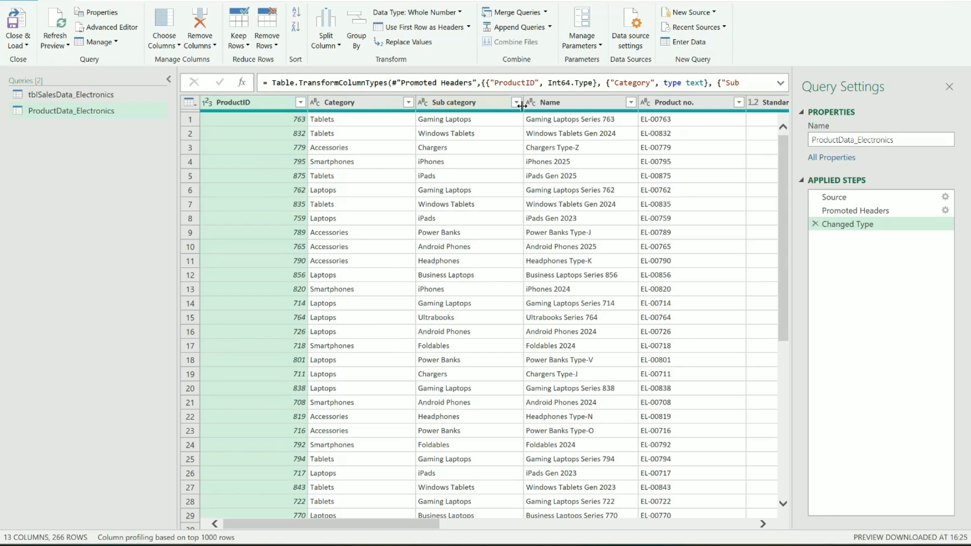
Examine the data types of the product query's columns from Sub category through OS.
drag(419, 520, 503, 522)
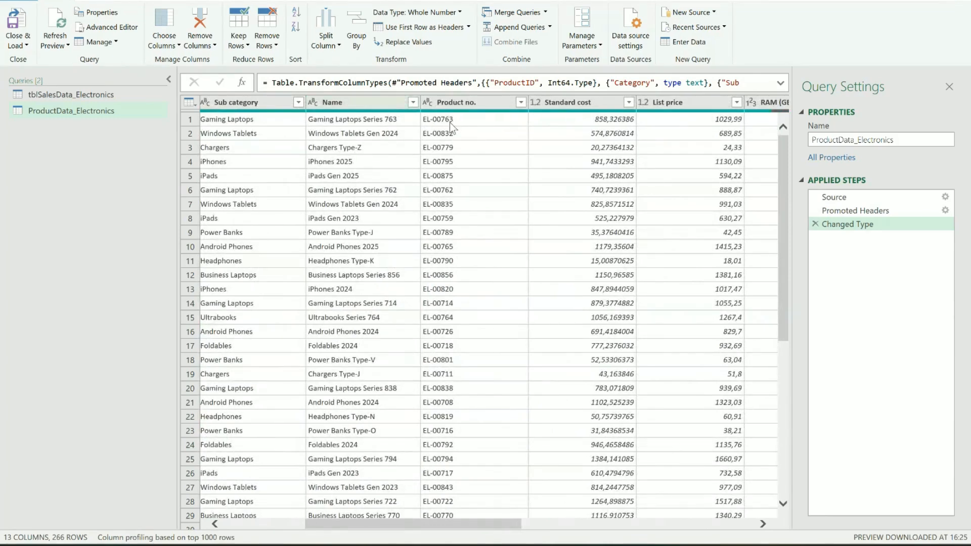
drag(476, 524, 533, 523)
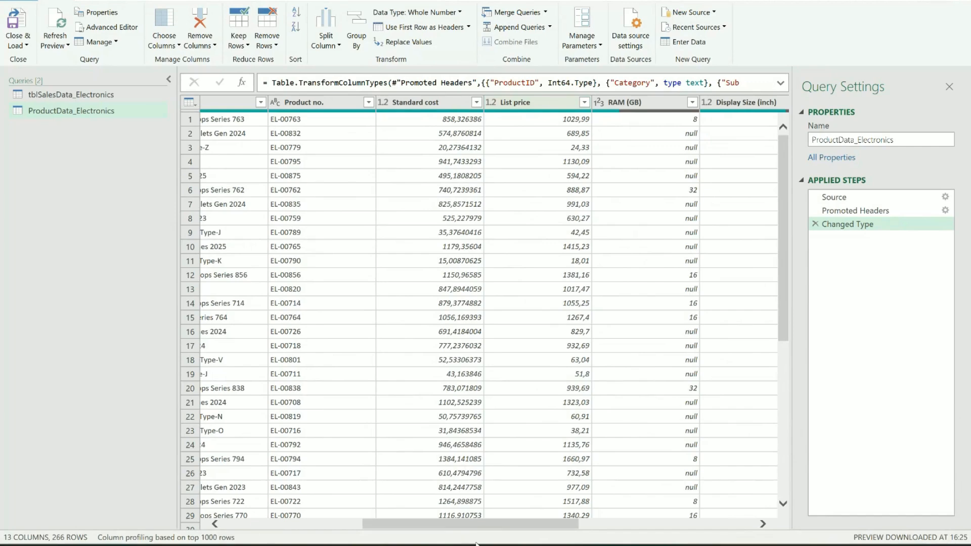
drag(500, 525, 569, 529)
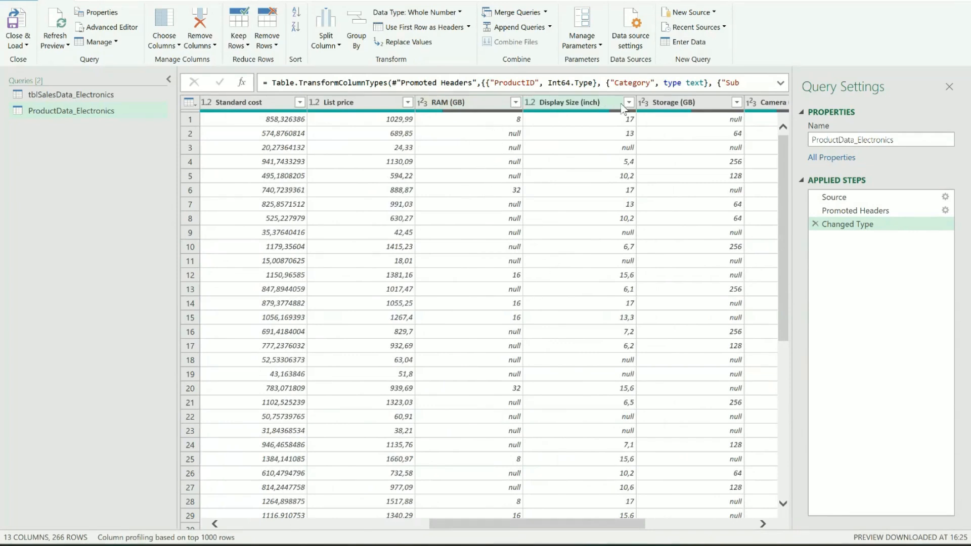
drag(625, 526, 708, 535)
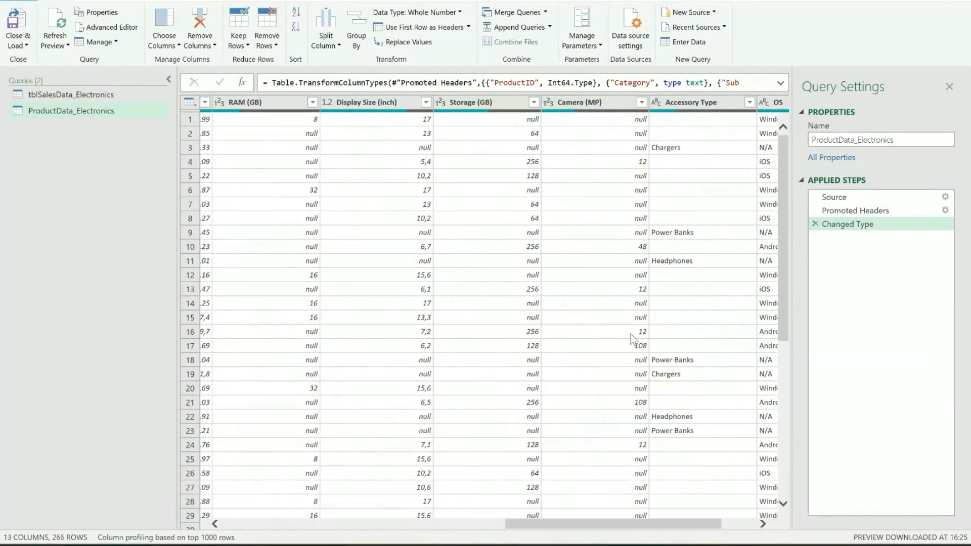
drag(633, 534, 667, 526)
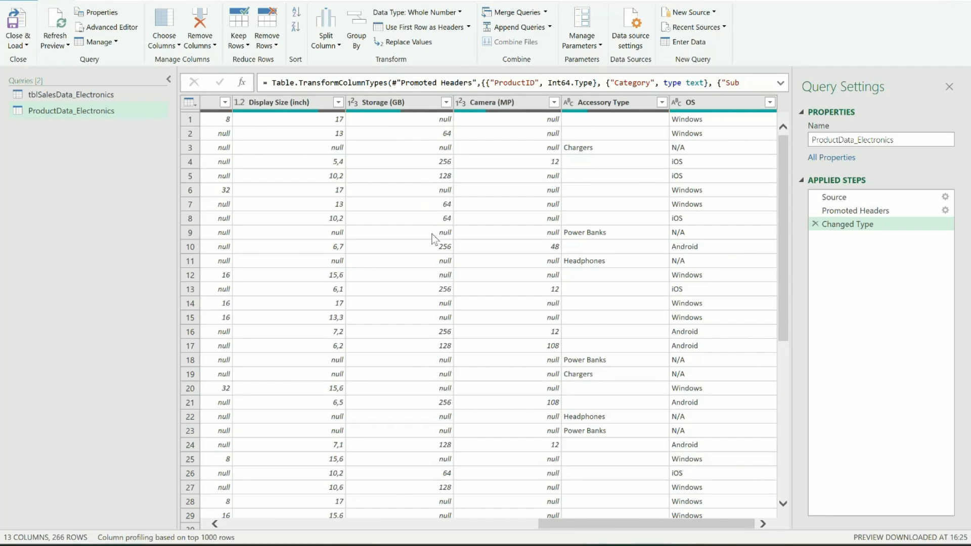
Load the ProductData_Electronics query as a connection only and add its data to the Data Model.
click(28, 47)
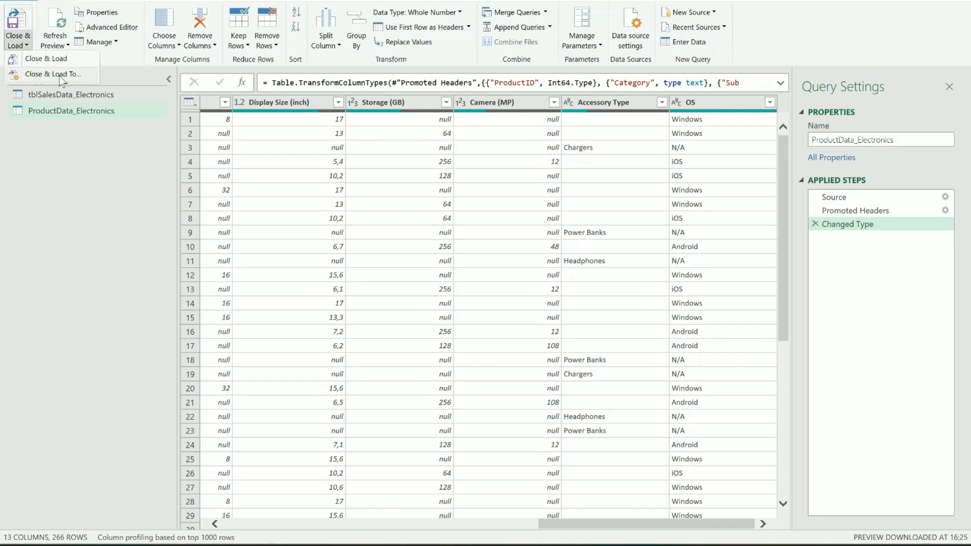
click(74, 74)
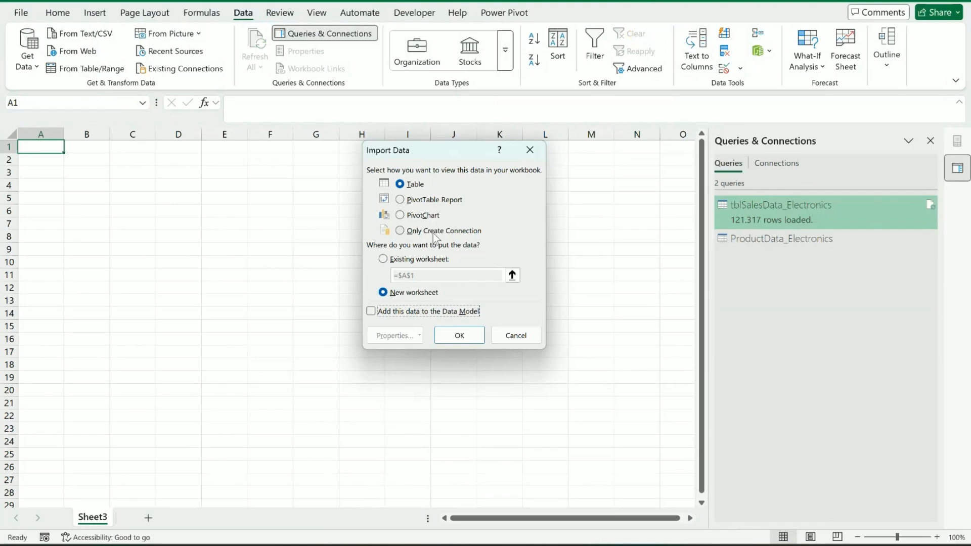
click(411, 231)
click(372, 312)
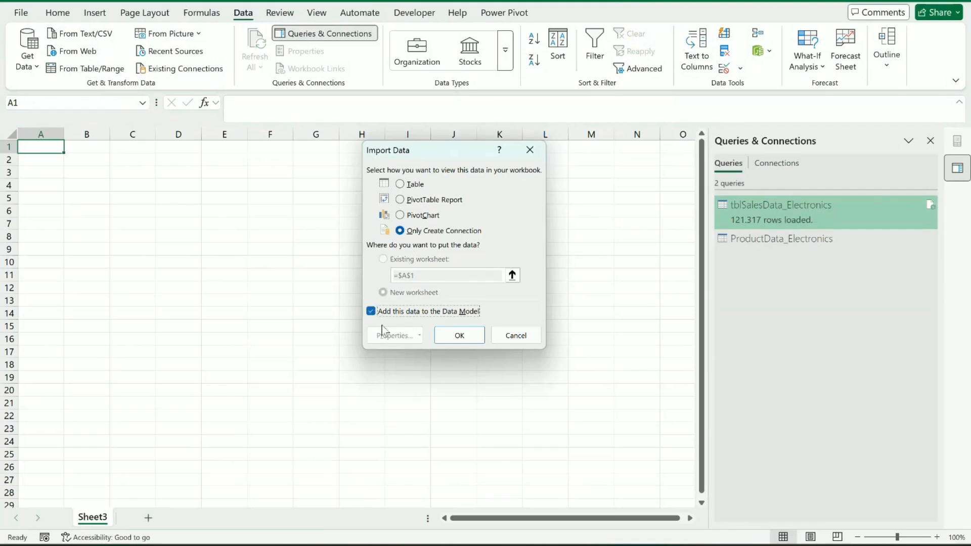
click(461, 336)
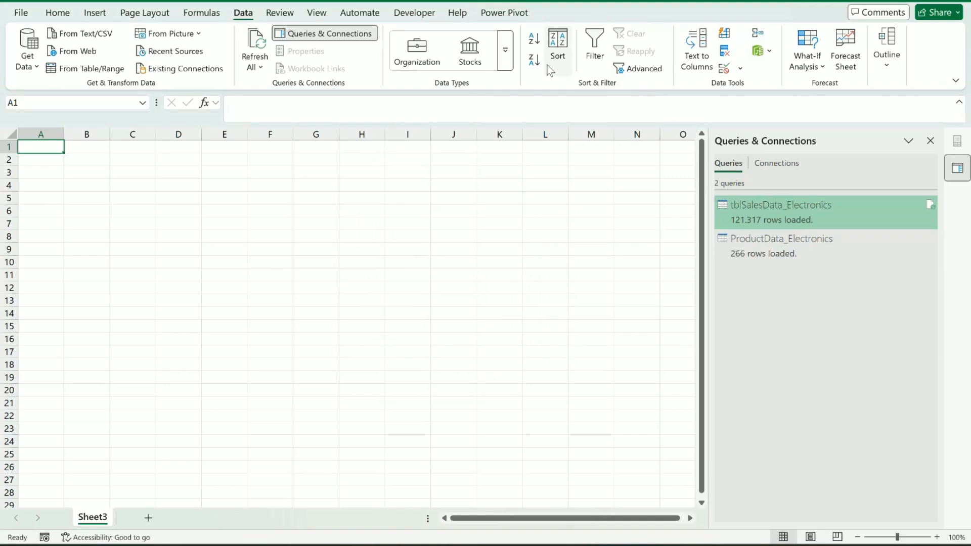
Open the Power Pivot Data Model and view the ProductData_Electronics and tblSalesData_Electronics tables.
click(505, 12)
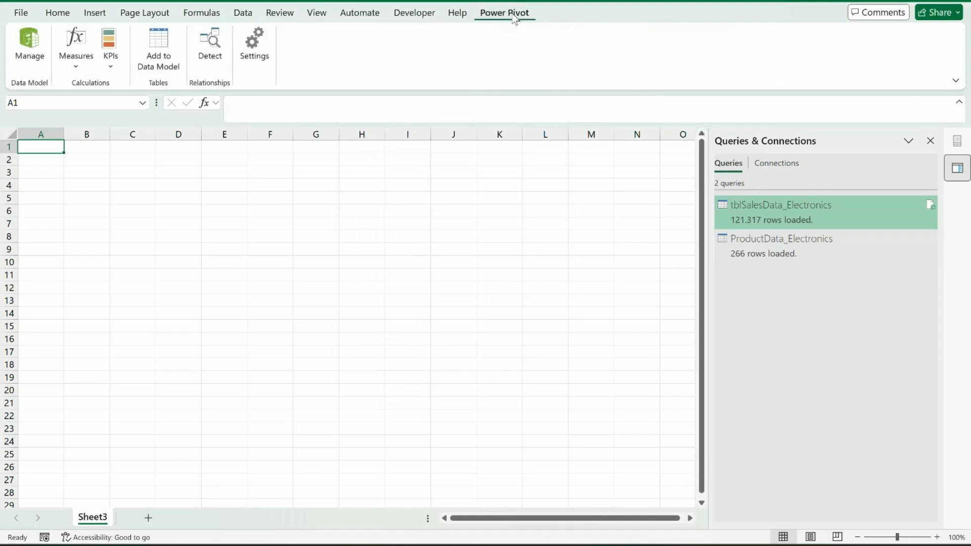
click(32, 46)
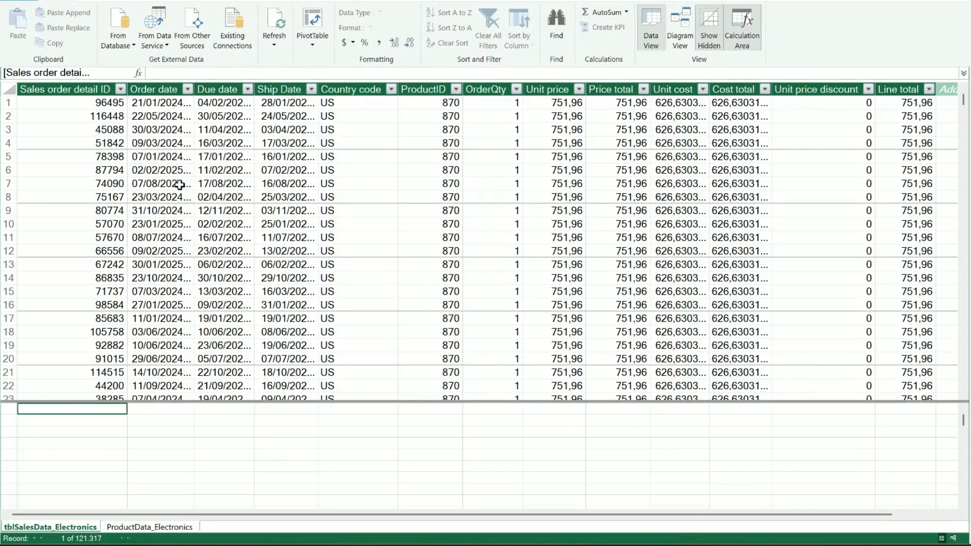
click(159, 529)
click(71, 527)
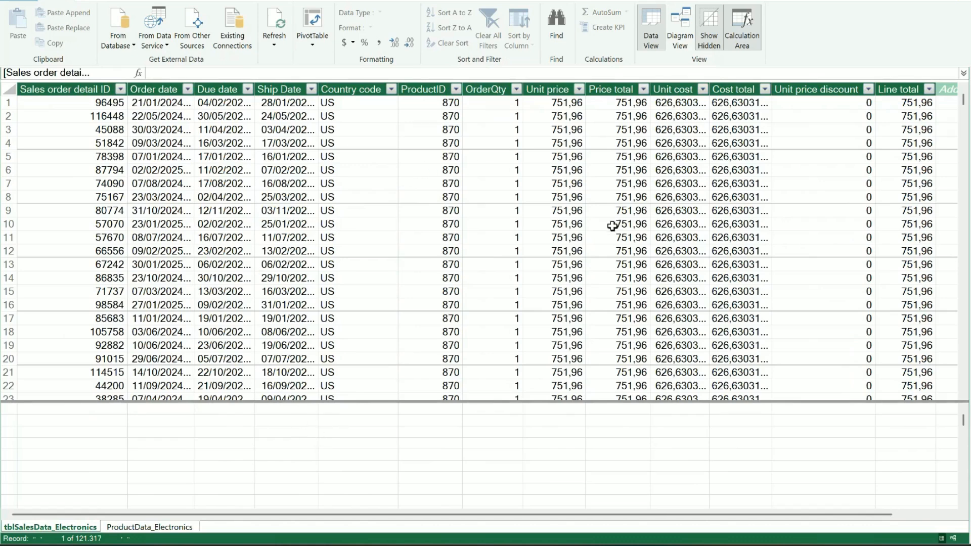
Show the model as a diagram, move the product table away from the sales table, and enlarge both to show all fields.
click(678, 23)
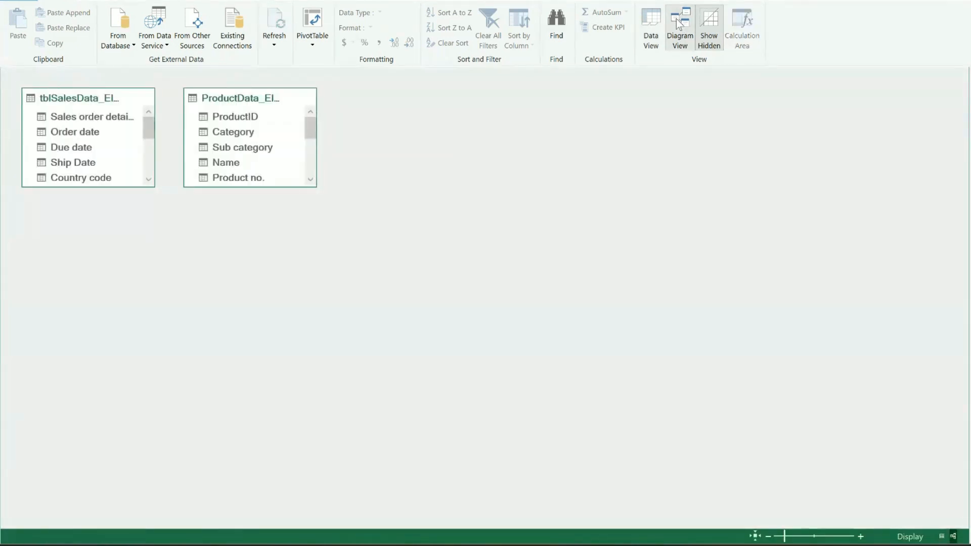
drag(243, 100, 403, 100)
drag(153, 183, 260, 332)
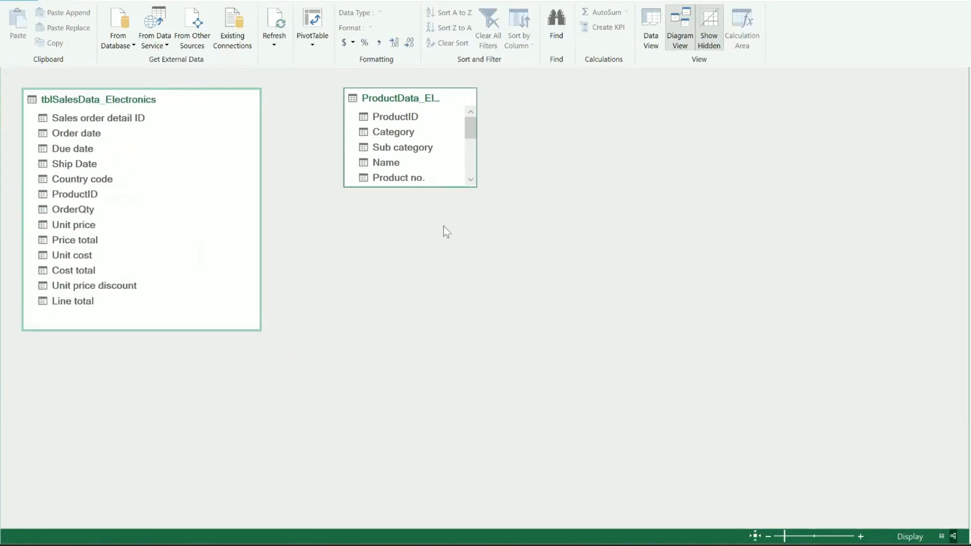
drag(475, 186, 608, 334)
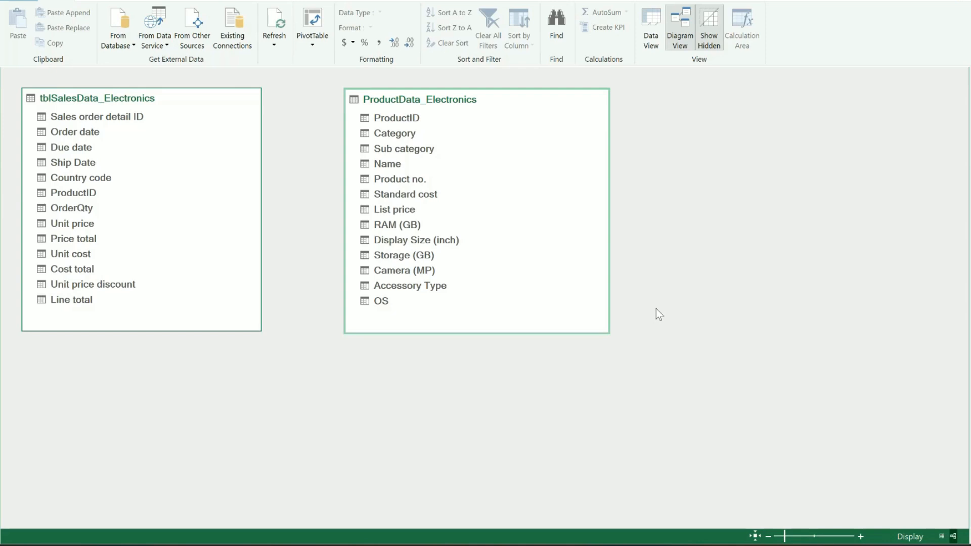
Compare the ProductID field in the ProductData_Electronics table with the one in tblSalesData_Electronics.
click(403, 117)
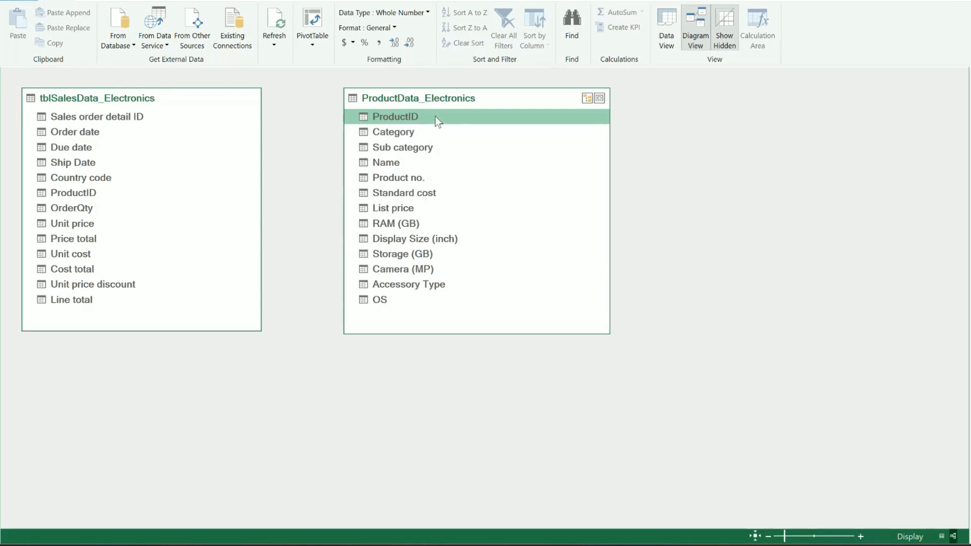
click(90, 196)
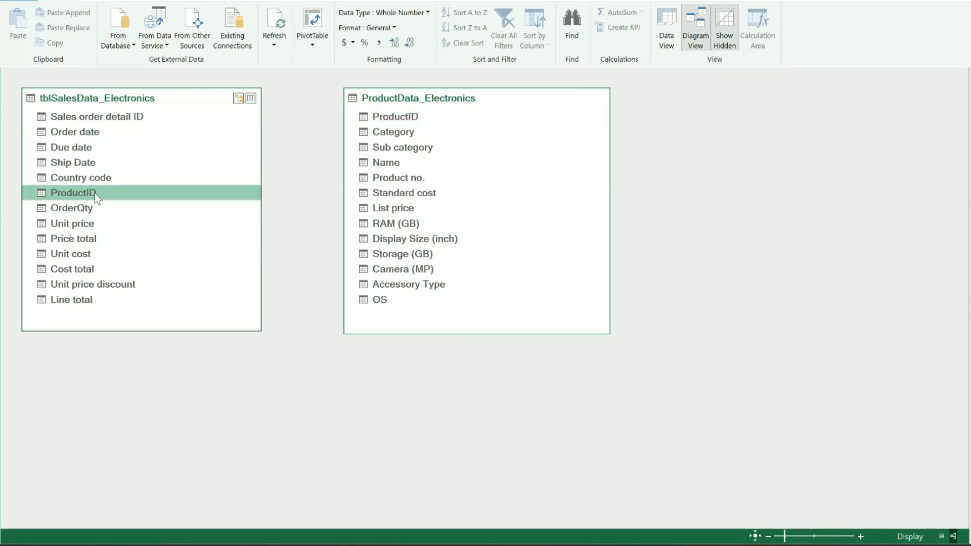
click(408, 118)
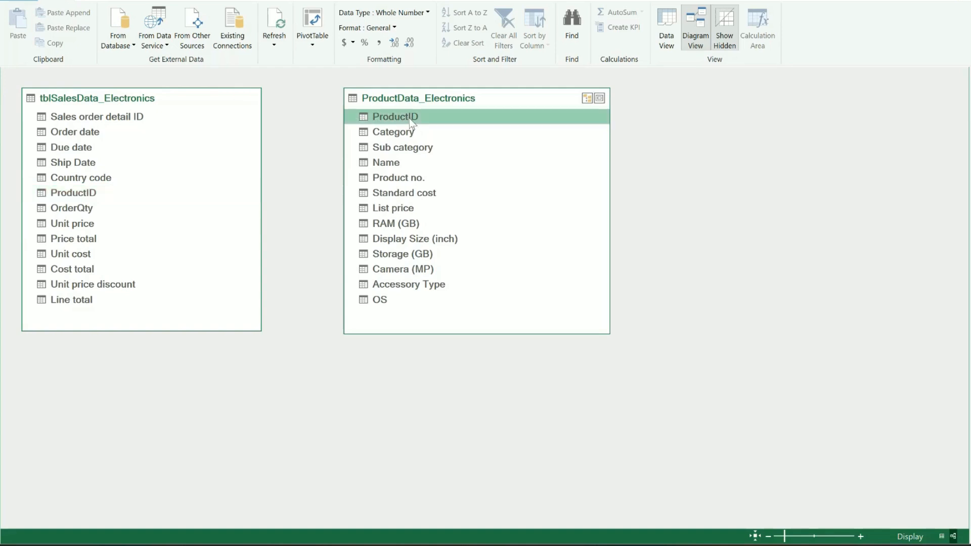
Relate ProductData_Electronics to tblSalesData_Electronics through their ProductID fields and move the product table further from the sales table.
drag(411, 121, 87, 193)
drag(429, 97, 566, 99)
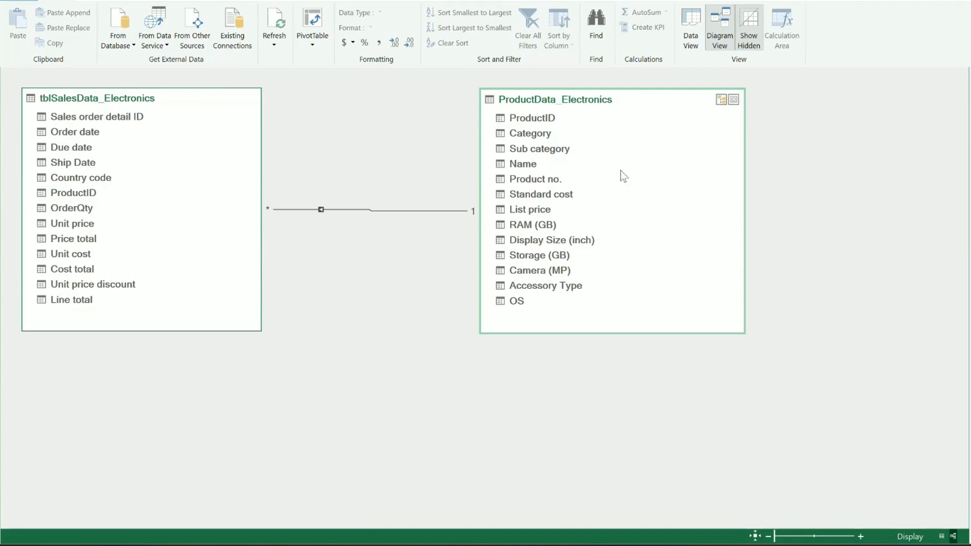
Return the model to data view and create a PivotTable from it on a new worksheet, with its field list shown.
click(692, 28)
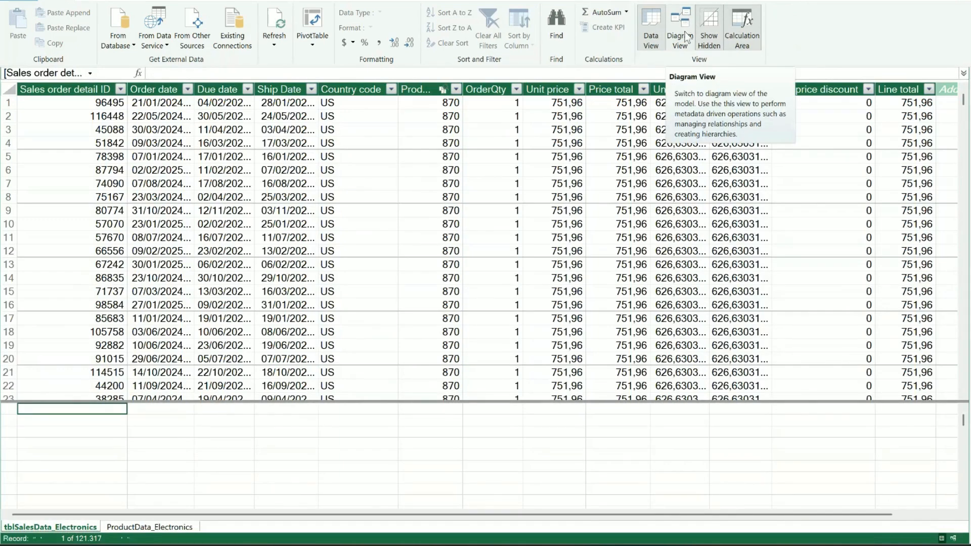
click(312, 16)
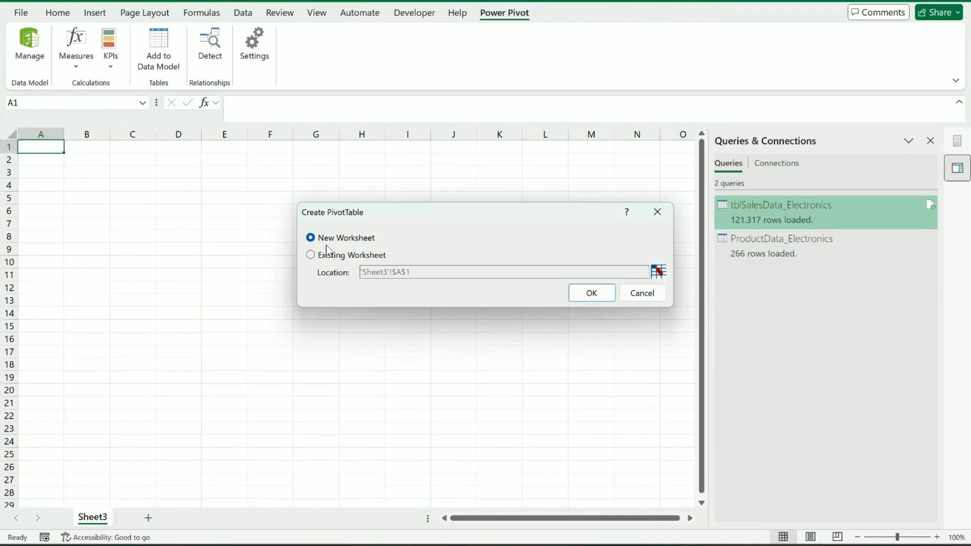
click(595, 296)
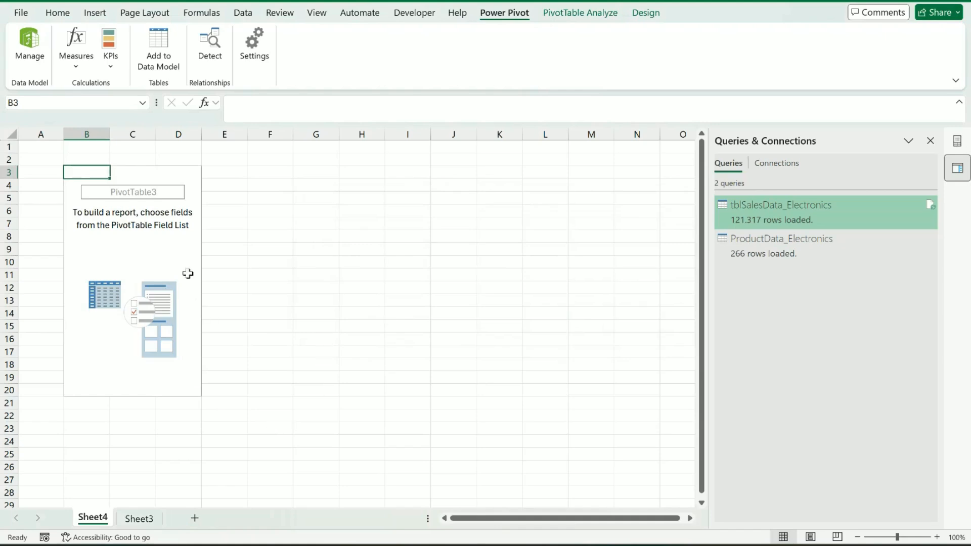
click(156, 248)
click(124, 249)
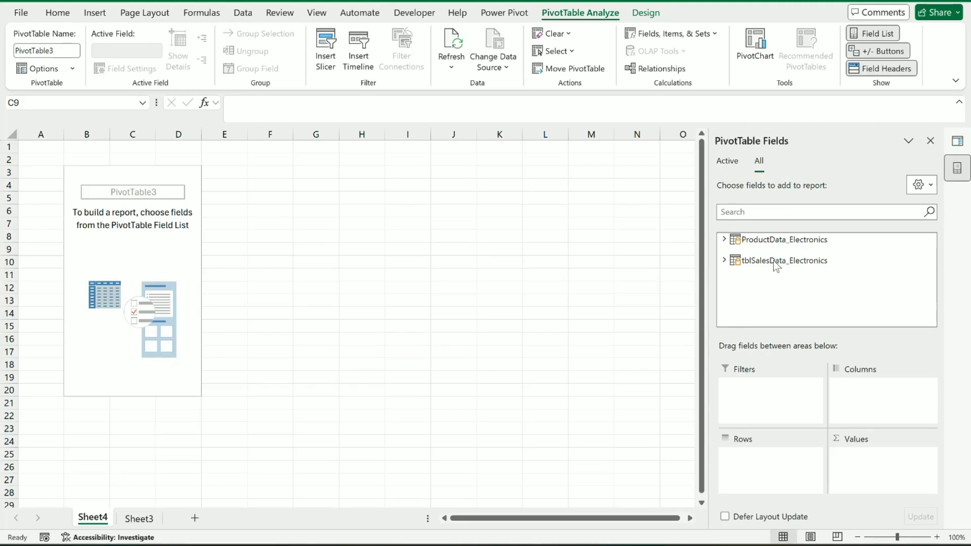
Expand the ProductData_Electronics and tblSalesData_Electronics tables in the PivotTable field list and look through their fields.
click(742, 245)
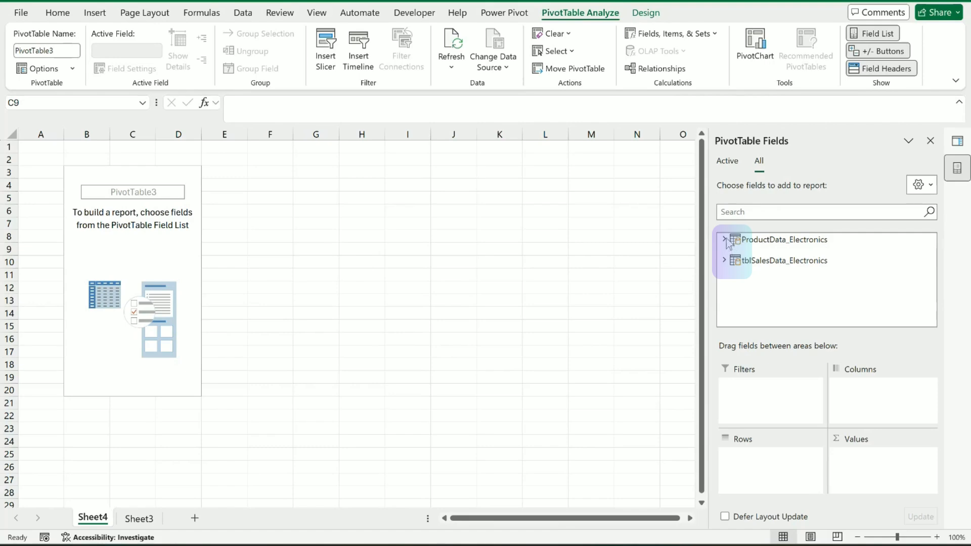
click(725, 240)
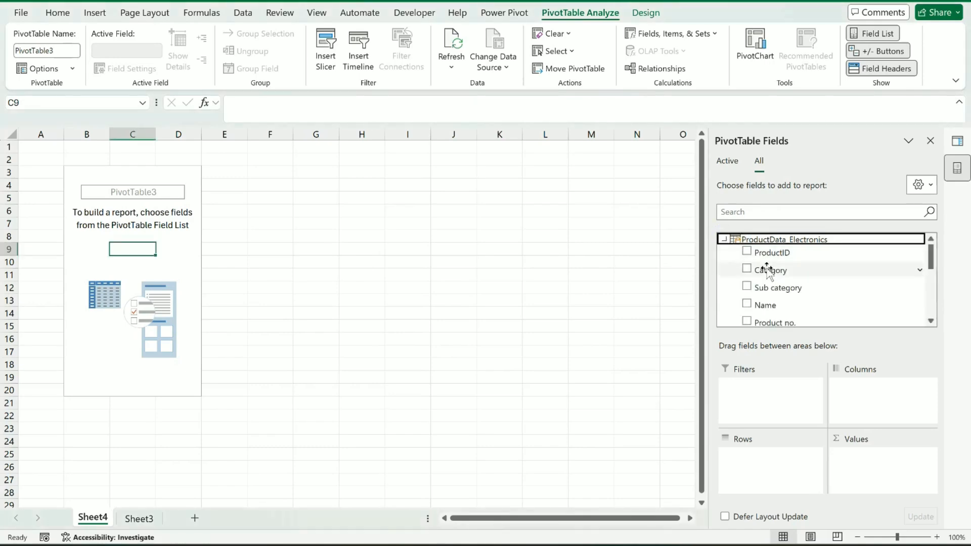
scroll(769, 265, down, 5)
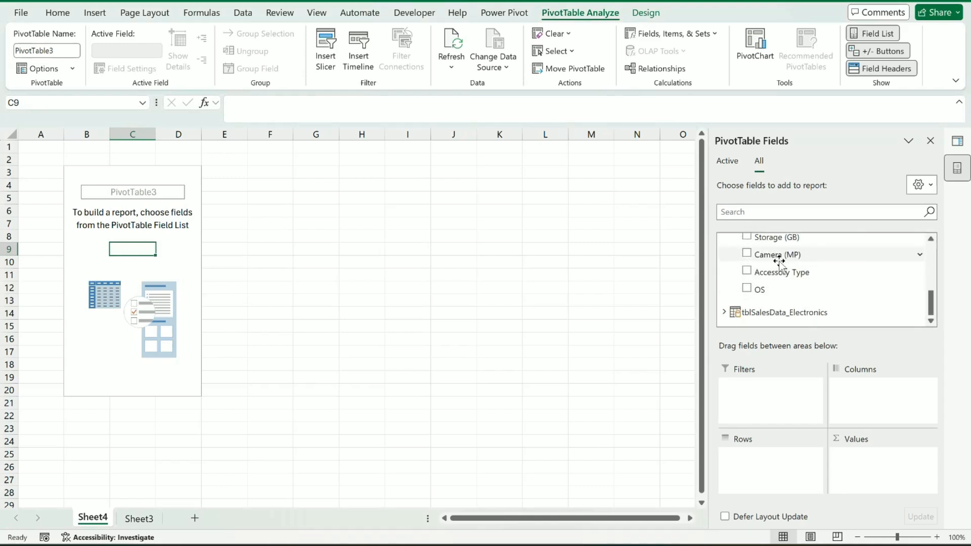
click(724, 312)
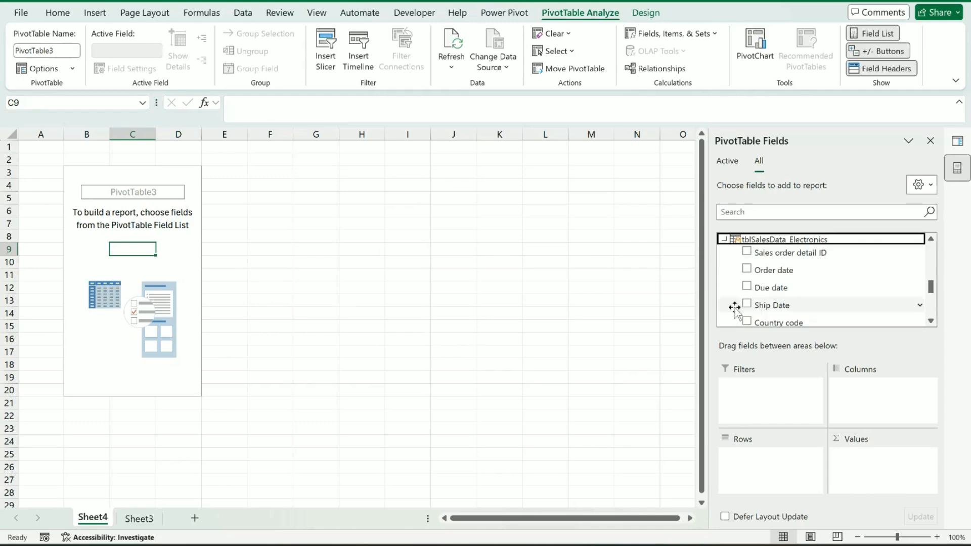
scroll(763, 304, down, 3)
scroll(765, 277, up, 5)
scroll(771, 281, up, 5)
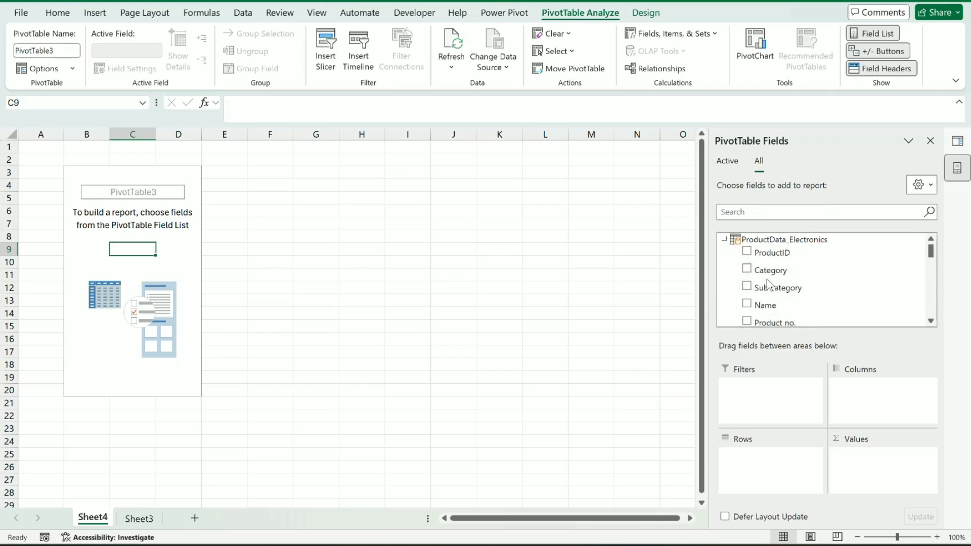